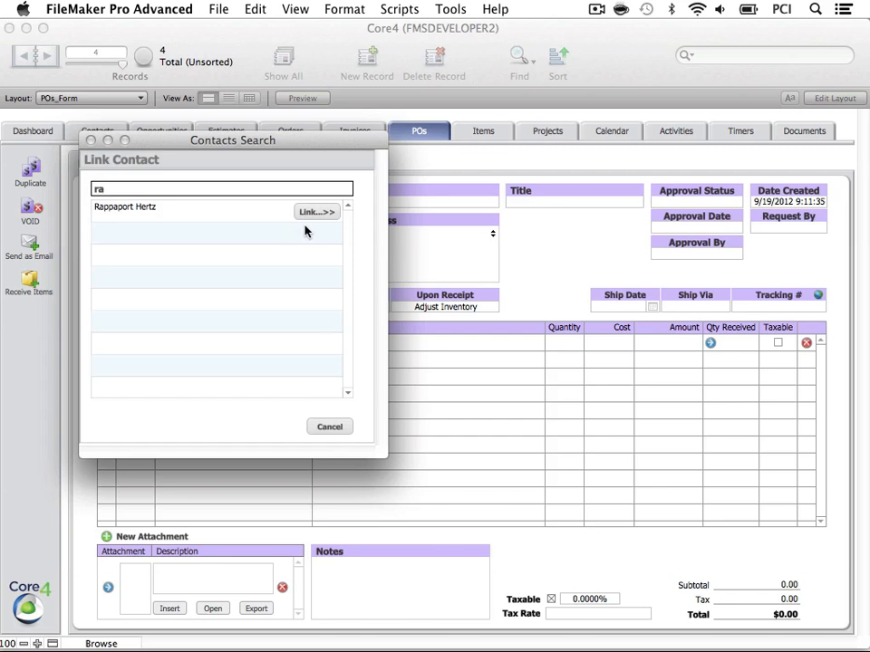
Link the found vendor contact to the purchase order and search for and link the customer contact by first name.
click(309, 216)
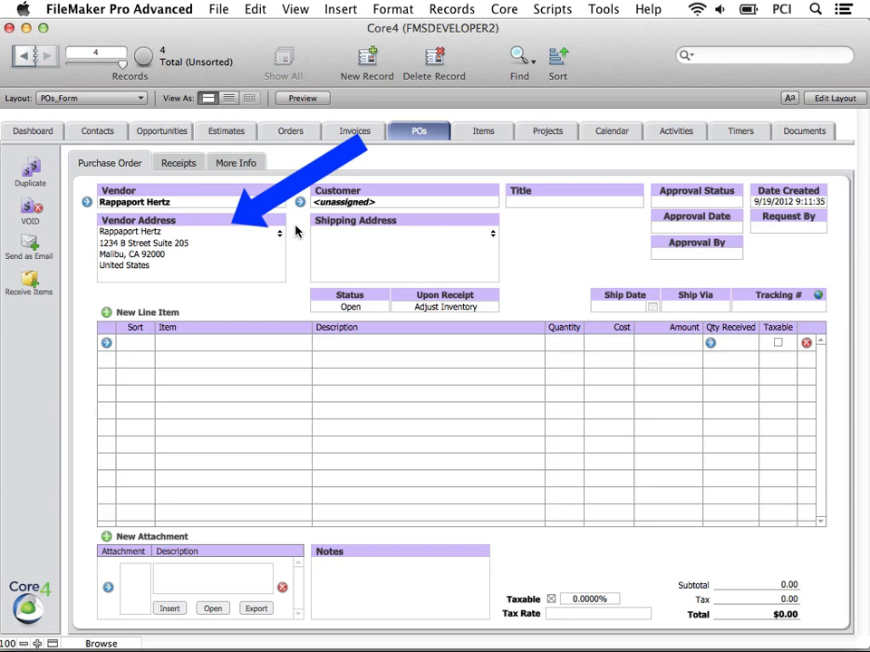
click(351, 202)
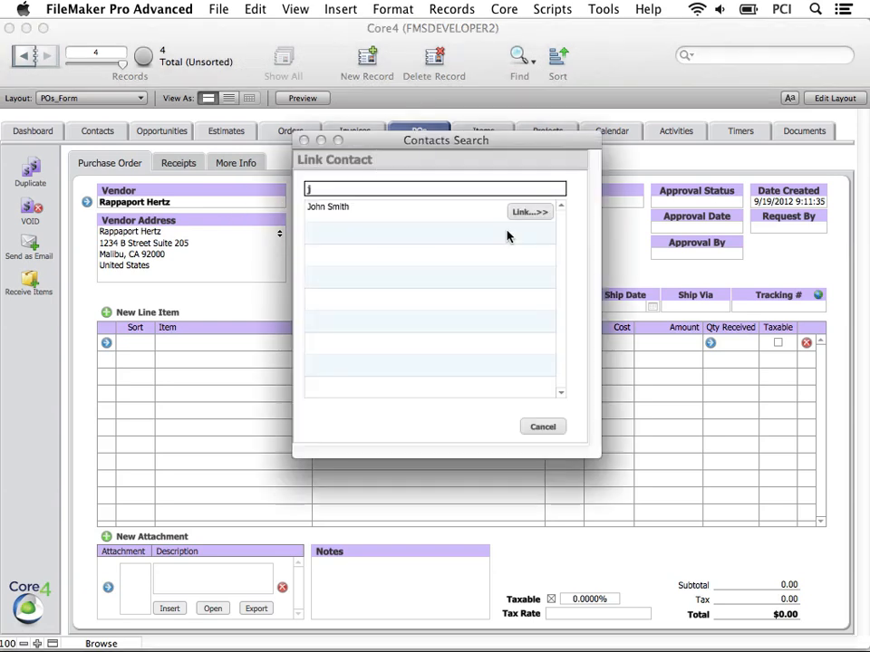
text(john)
click(512, 214)
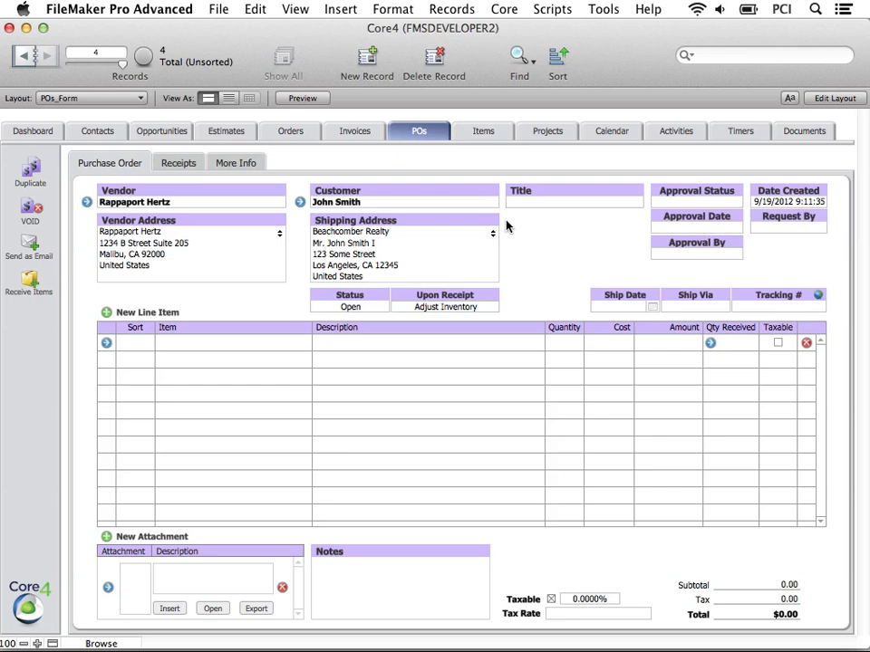
Title the purchase order "Hardware Order" and enter the requester's full name in Request By.
click(520, 204)
text(Hardware Order)
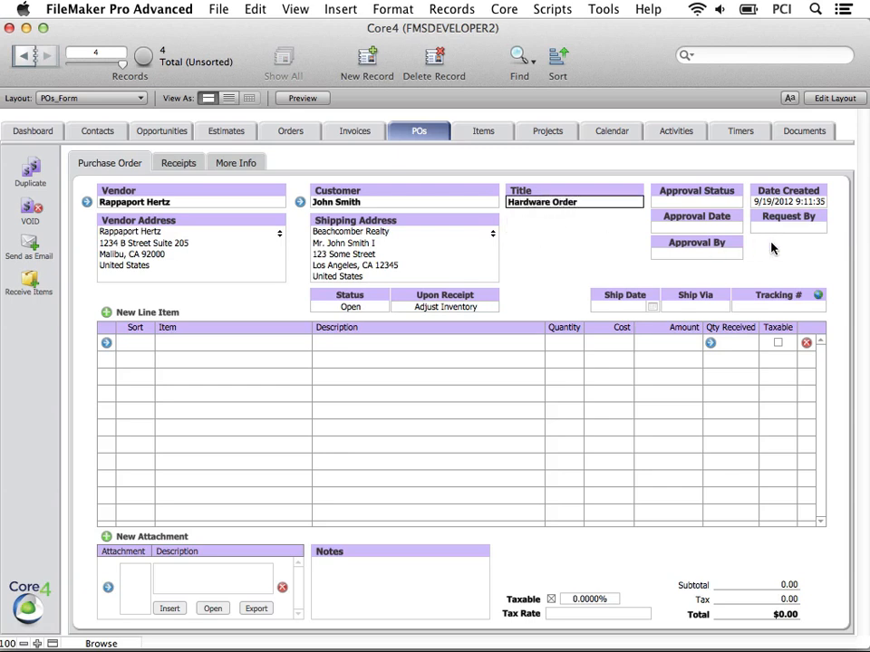
click(712, 247)
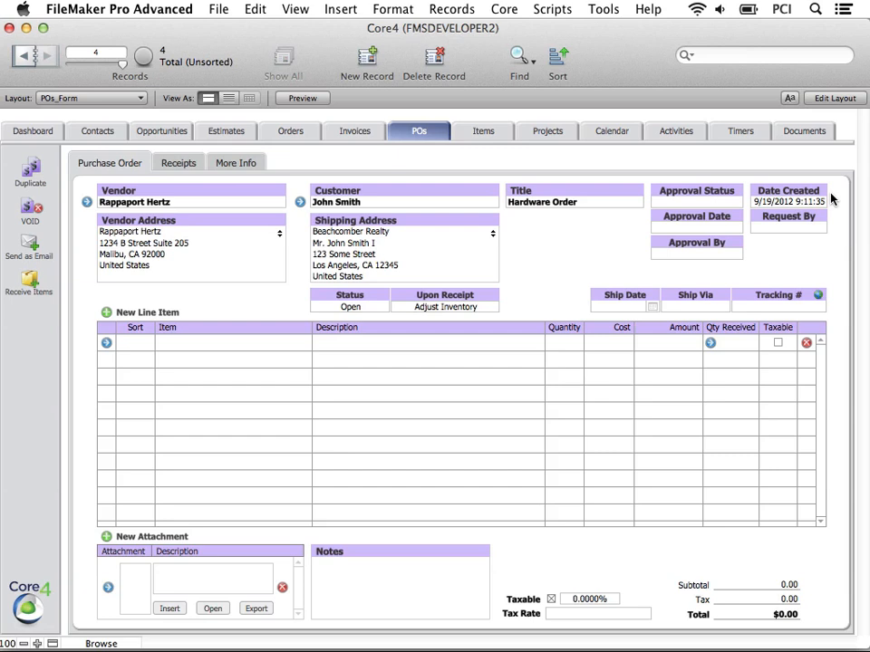
click(821, 227)
text(Jo)
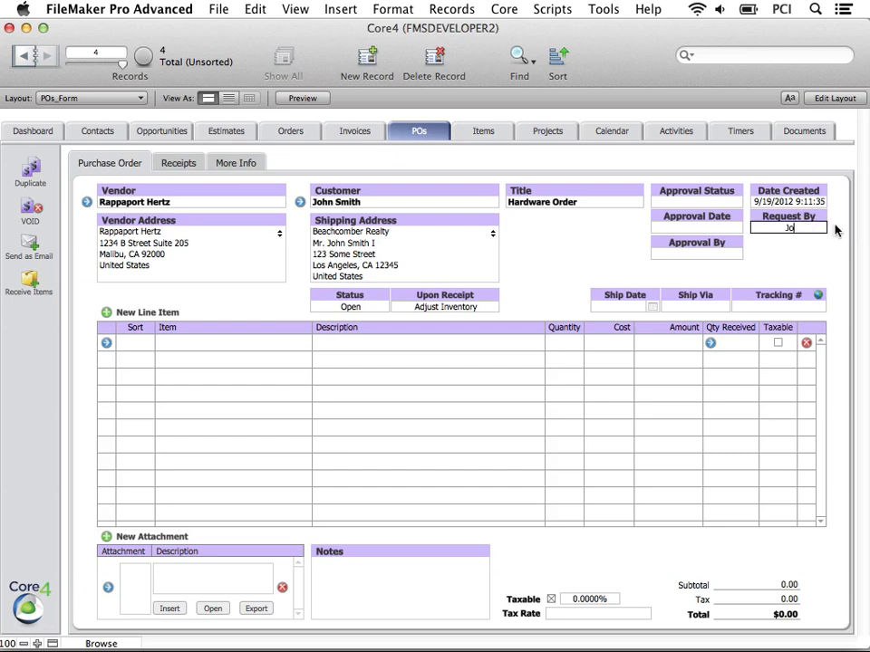
text(hn Smith)
key(Return)
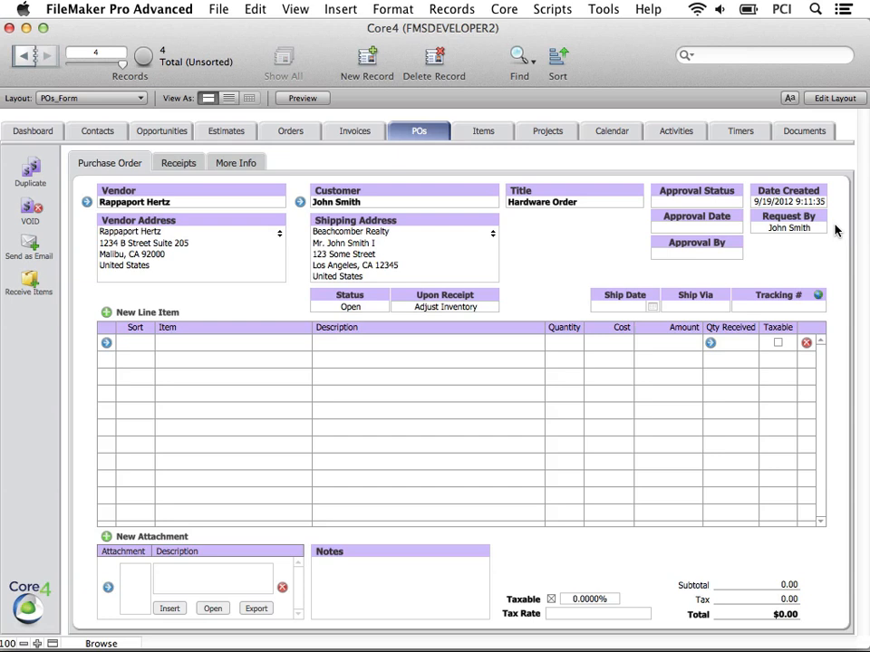
Mark the purchase order as Approval Needed and change its approval status to Approved.
click(727, 201)
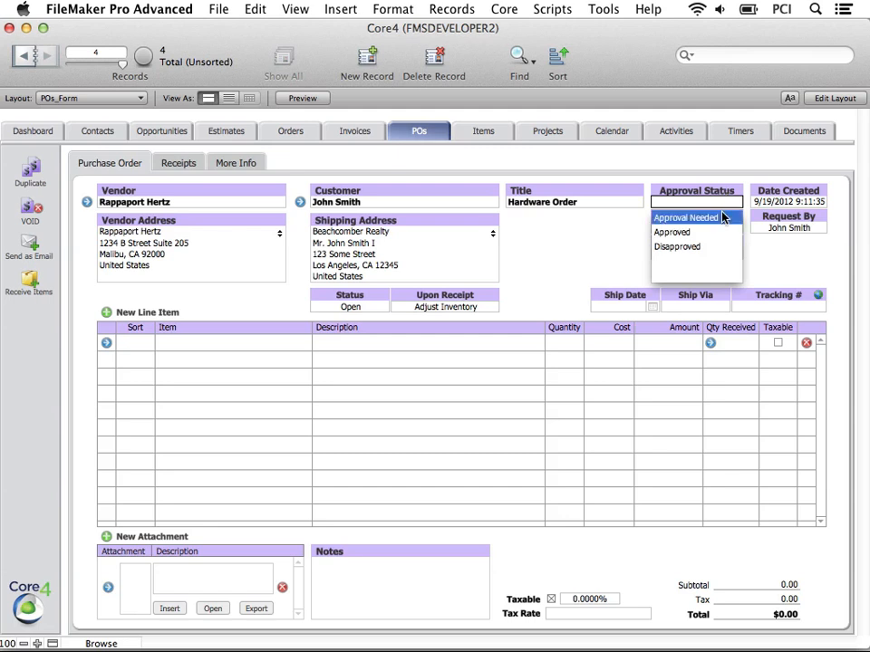
click(722, 217)
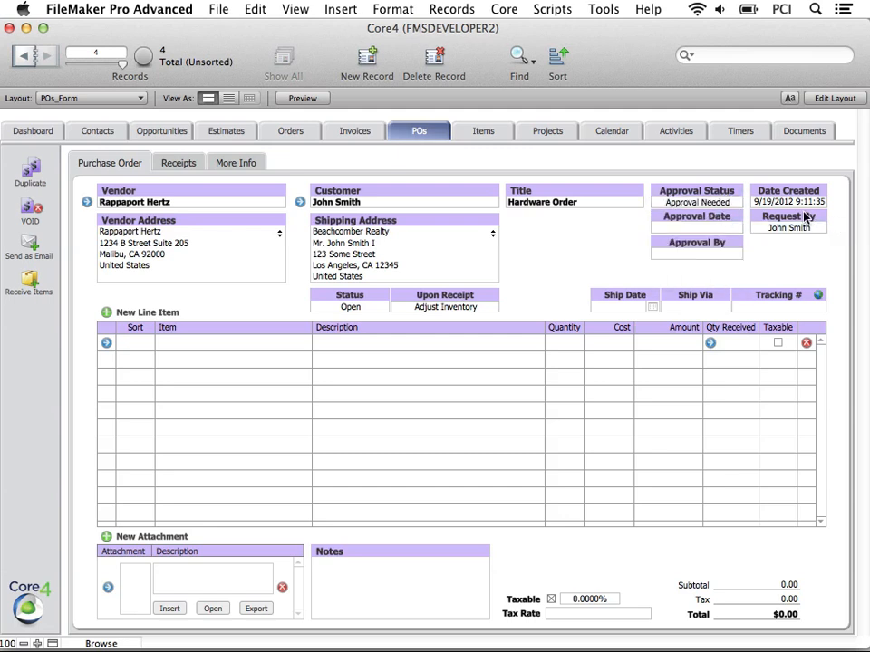
click(720, 201)
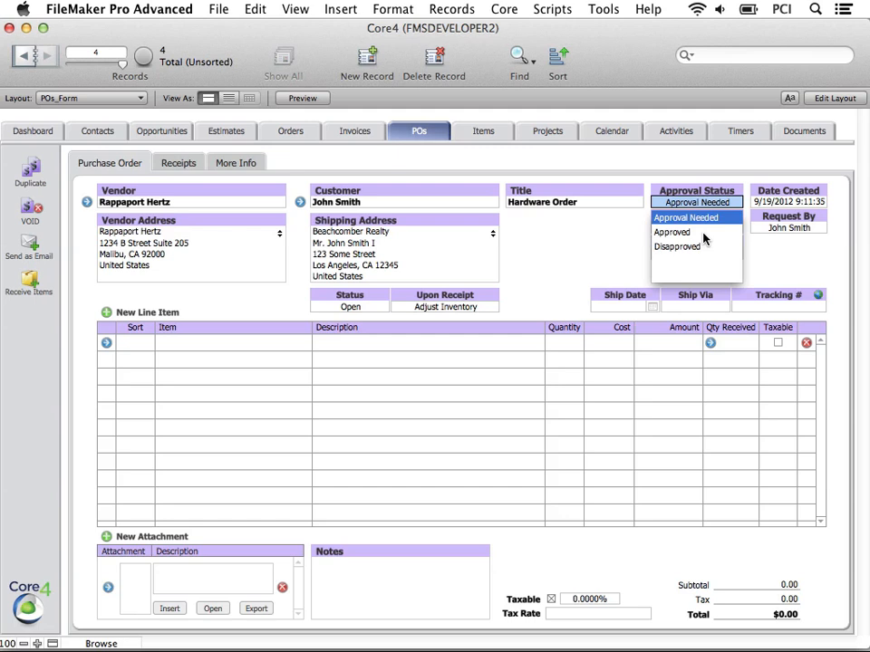
click(703, 233)
click(842, 225)
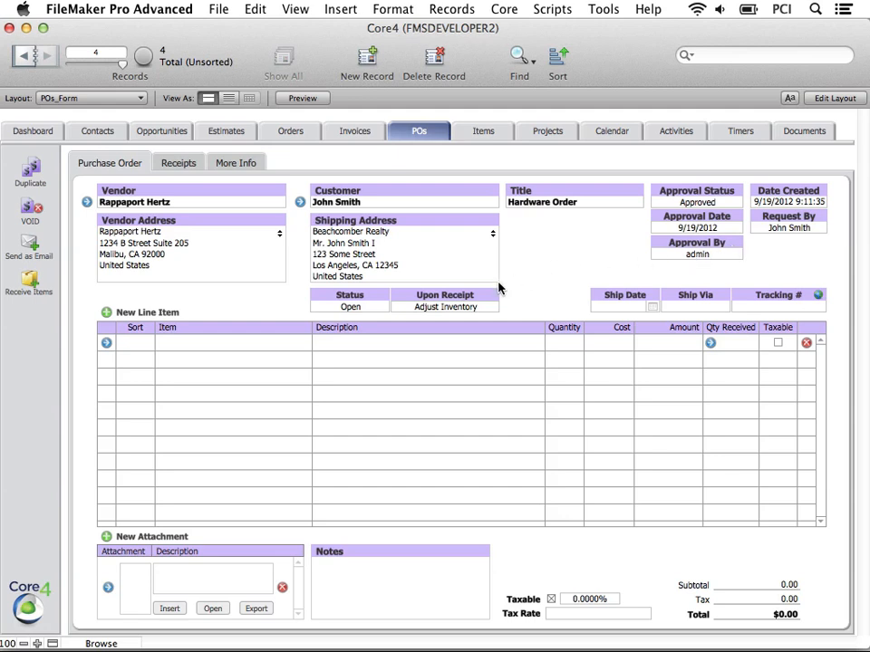
Review the available choices for the purchase order's Status and Upon Receipt fields.
click(379, 307)
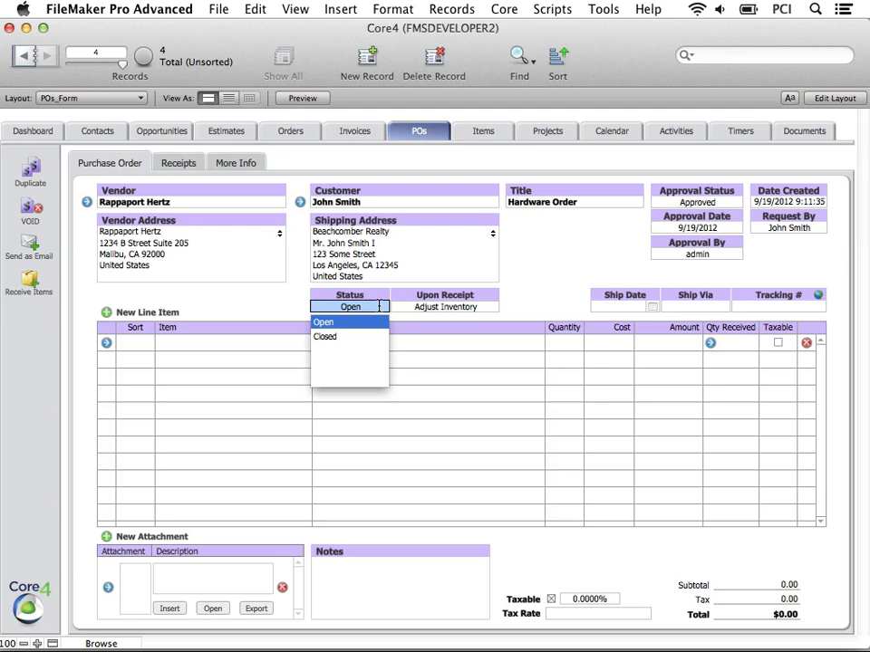
click(522, 309)
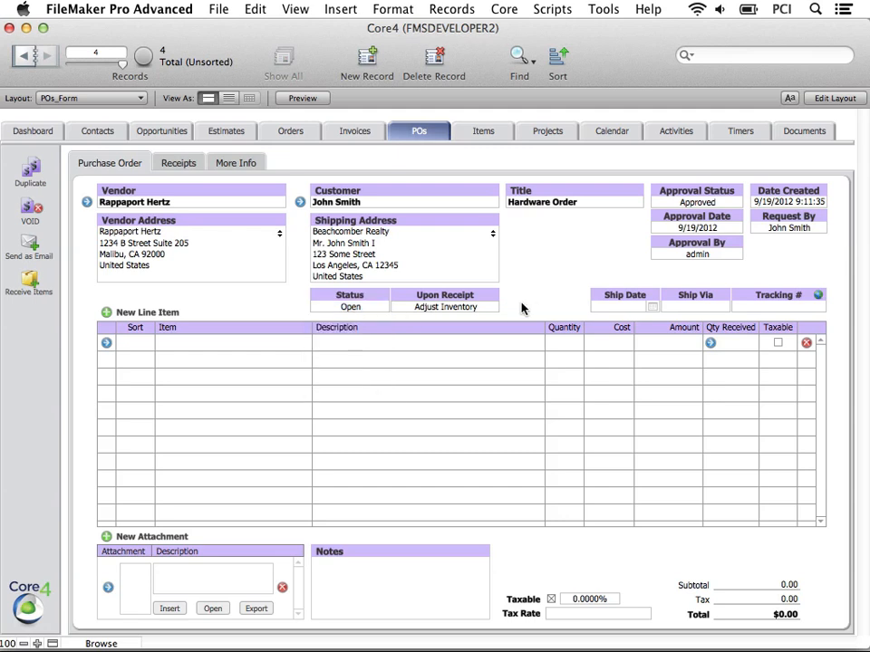
click(491, 305)
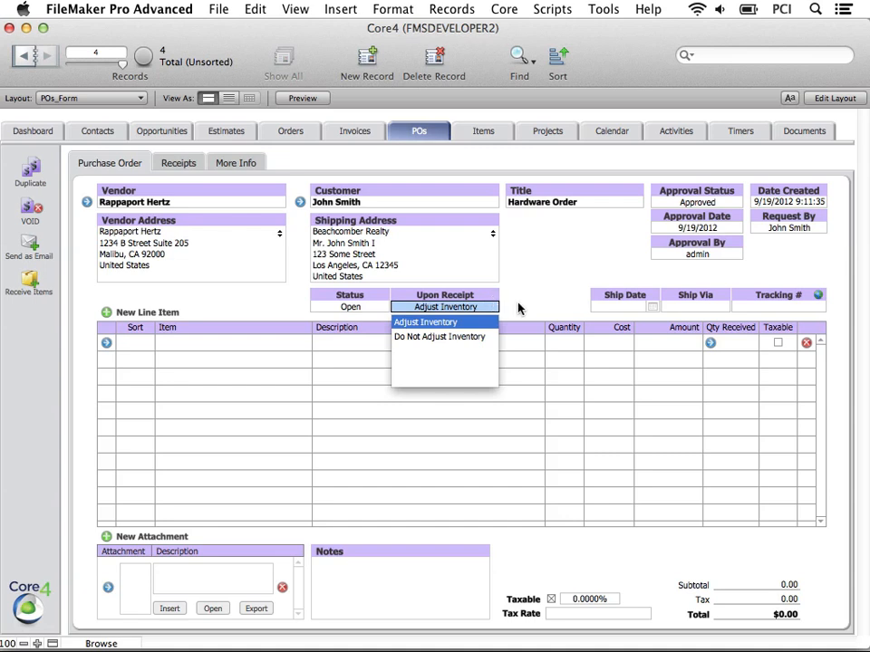
click(523, 306)
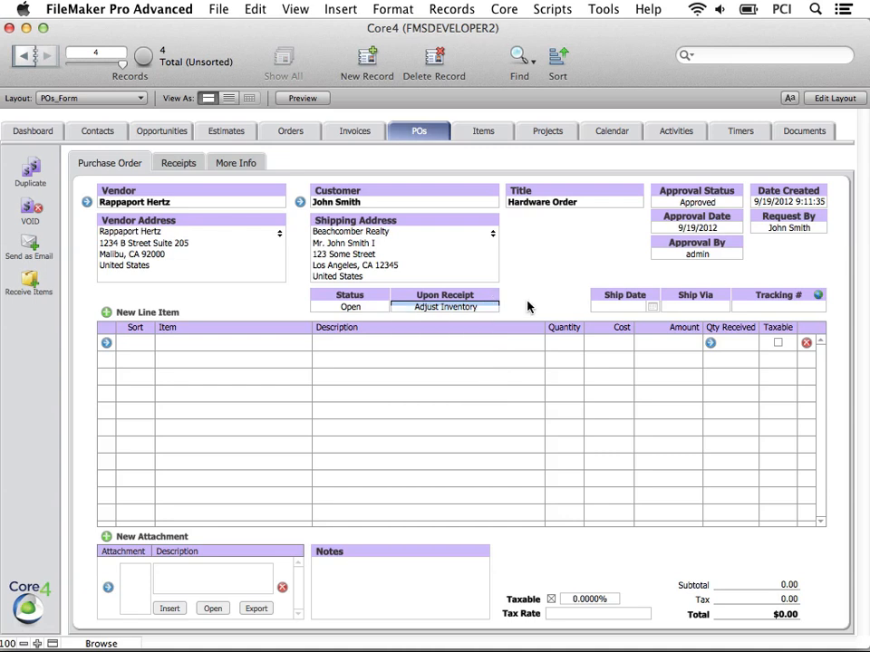
Set the ship date to 9/20/2012 with Fed Ex as the carrier, and fill in the shipment's tracking number.
click(652, 307)
key(Tab)
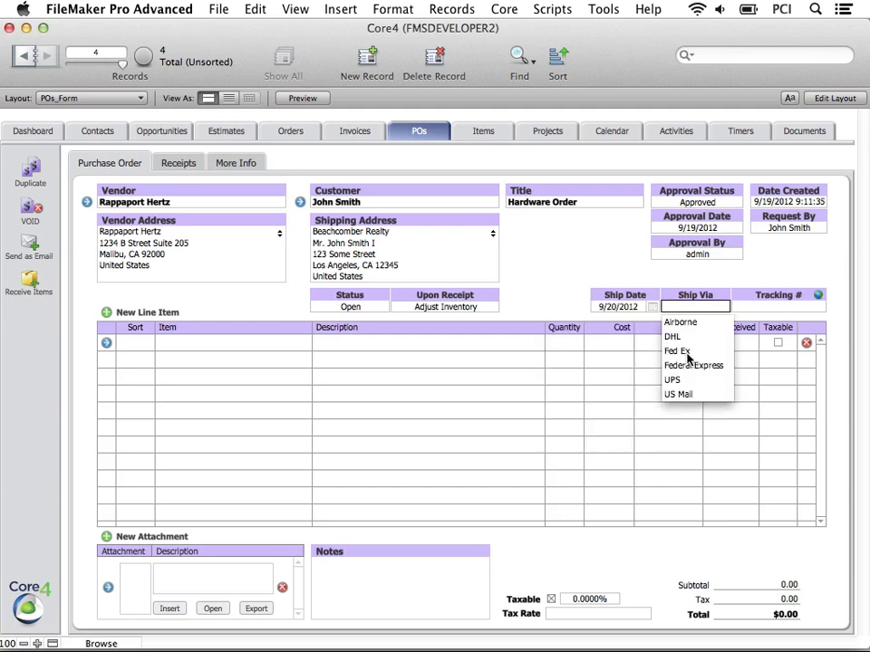
click(686, 354)
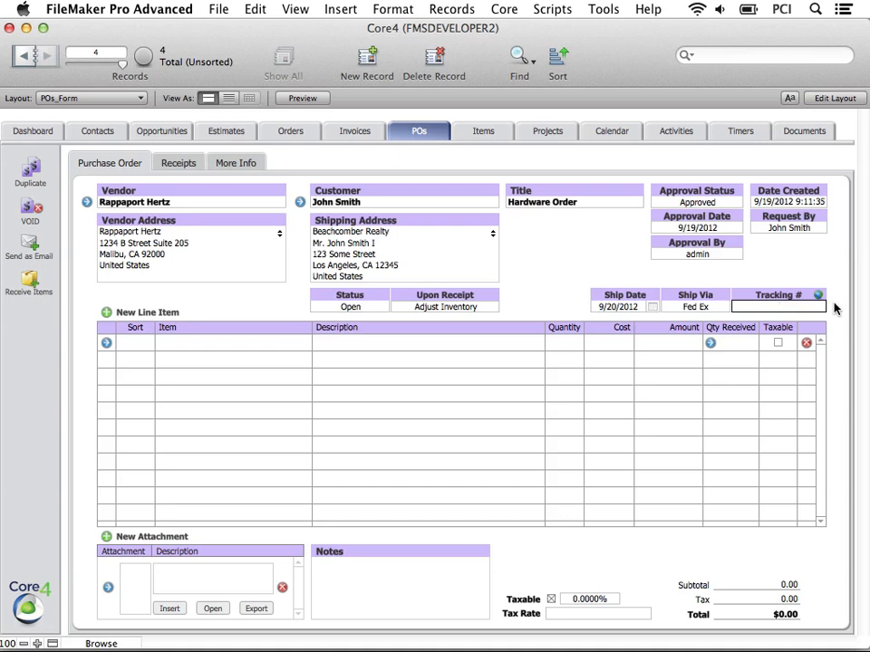
text(1234567890000)
click(834, 308)
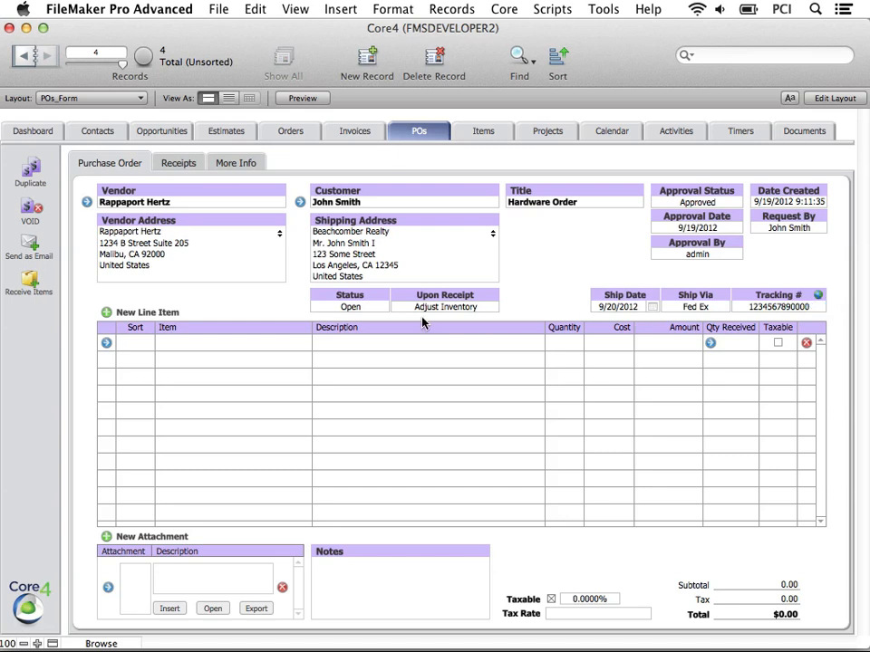
Add a new line item to the purchase order for "1000 – Hardware".
click(106, 319)
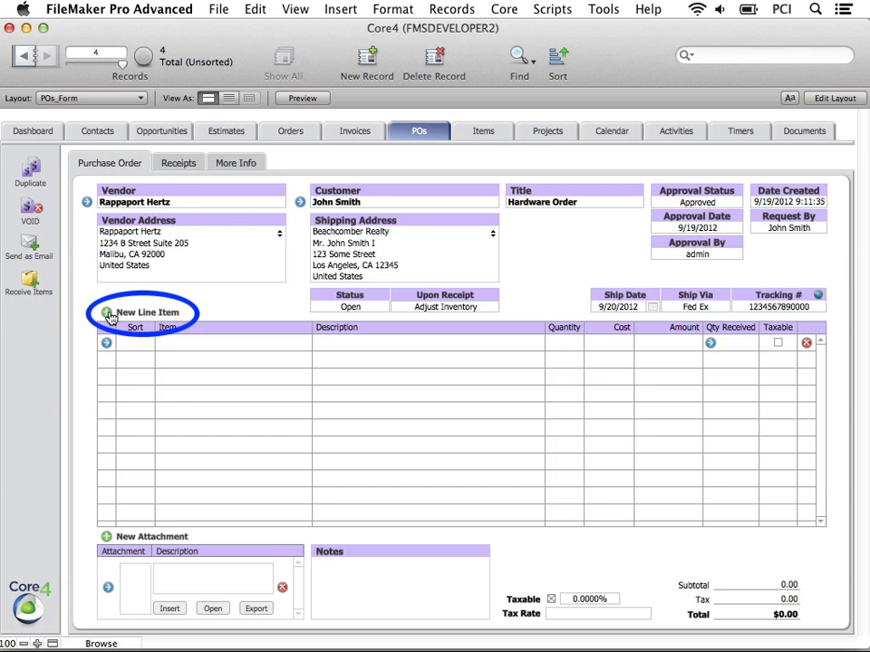
click(109, 313)
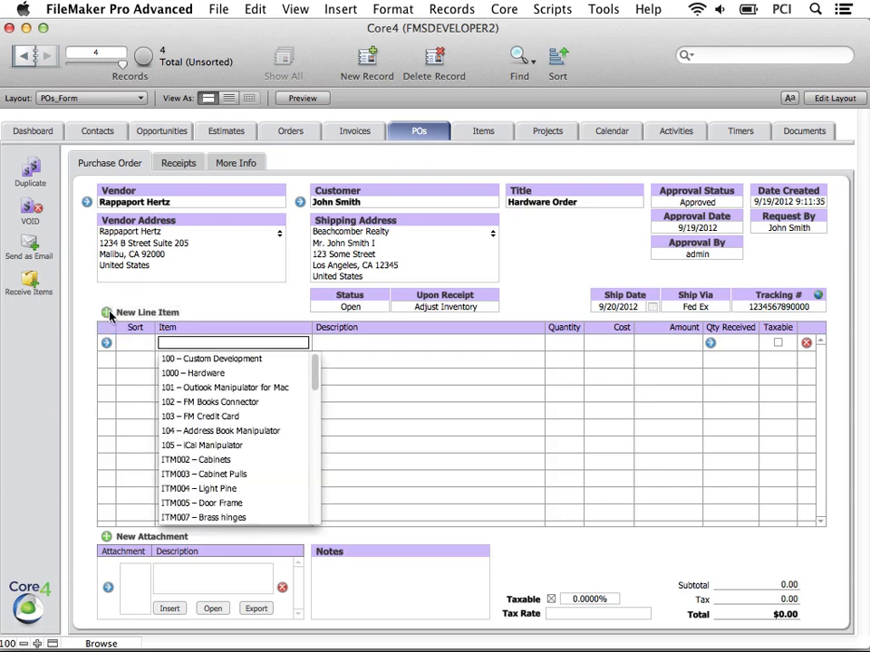
click(198, 373)
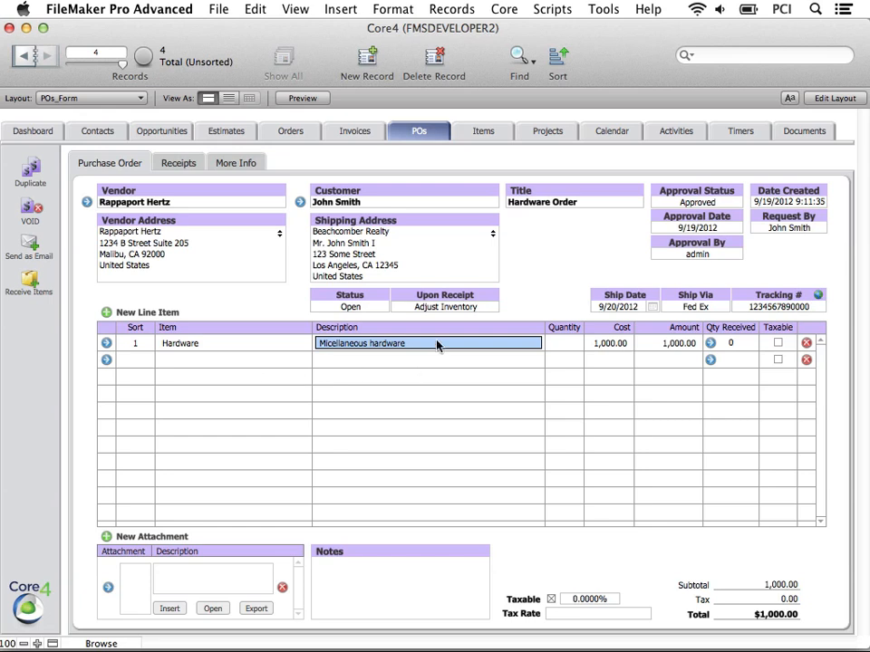
Set the Hardware line's quantity to 10 and mark the line as taxable.
click(569, 348)
text(1)
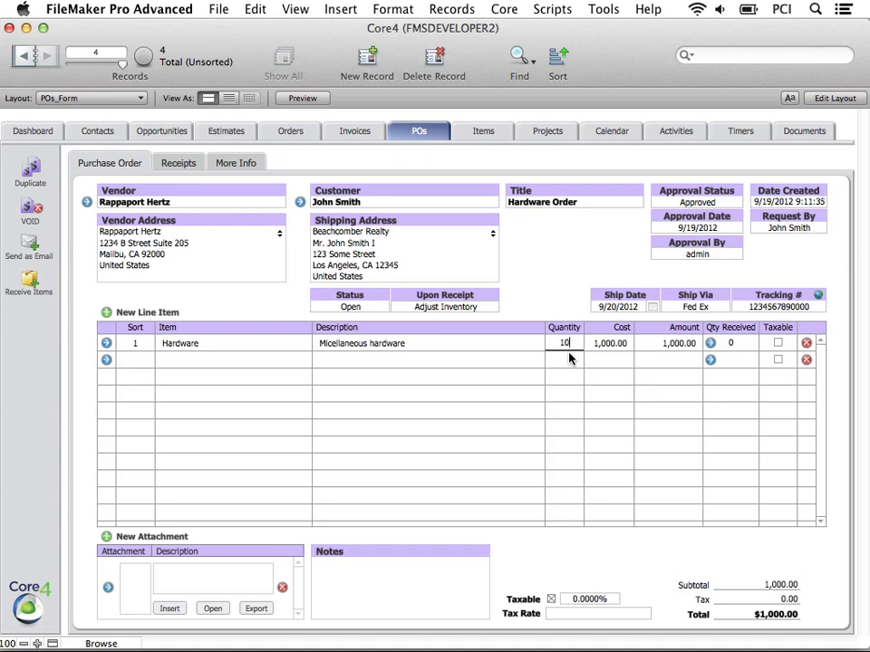
text(0)
click(576, 310)
click(777, 344)
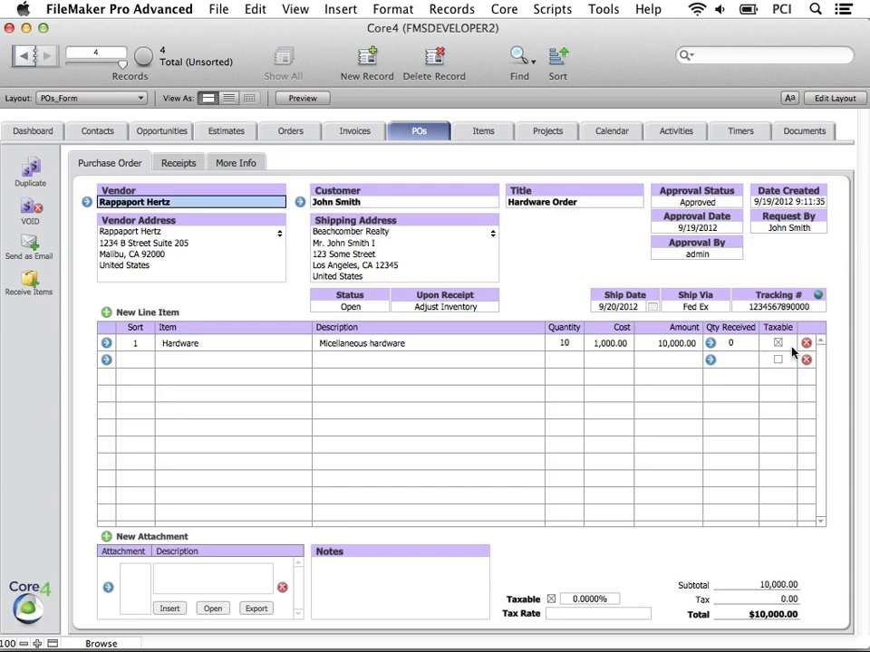
click(806, 343)
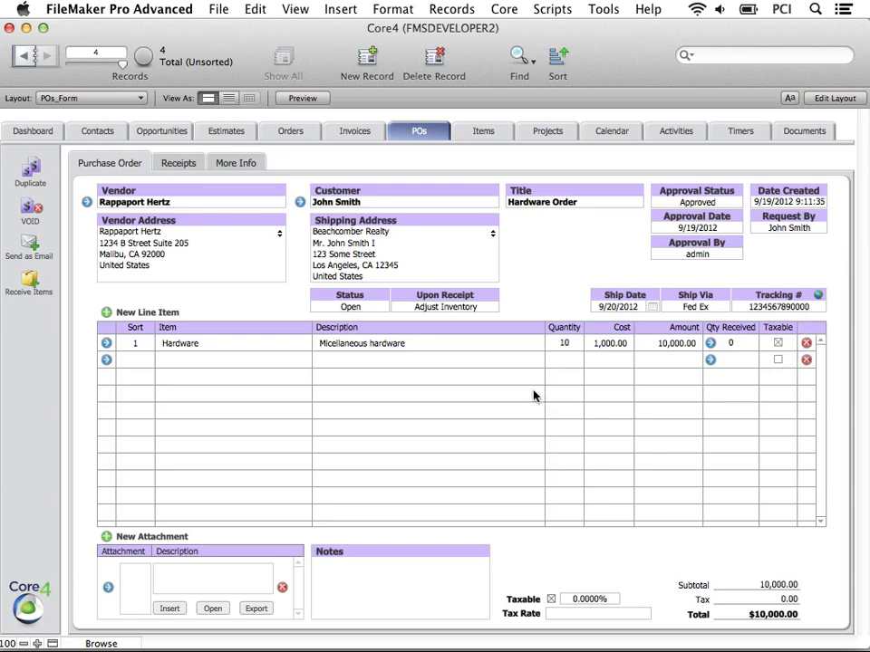
View the Hardware line's item record and return to the purchase order.
click(106, 342)
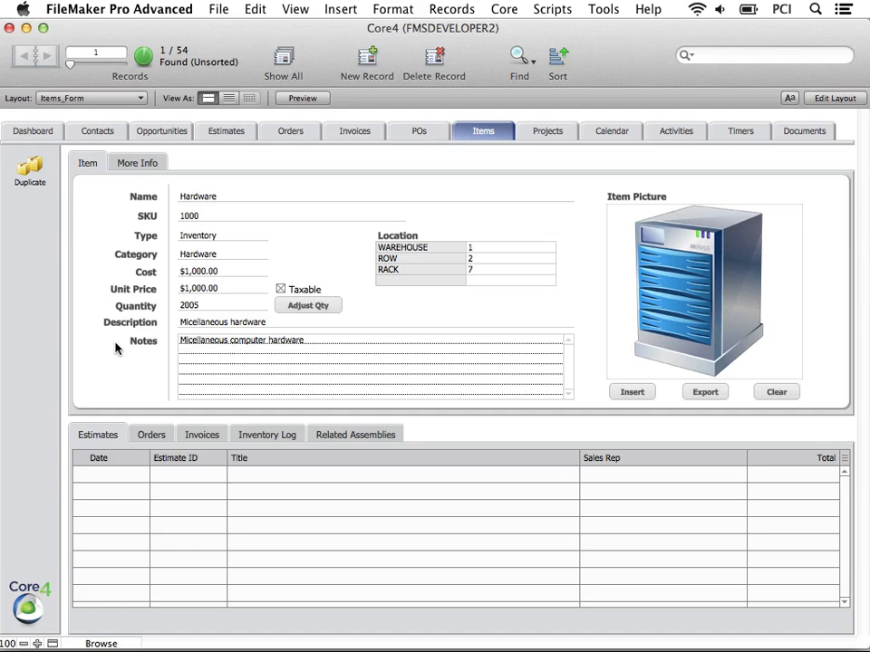
click(432, 136)
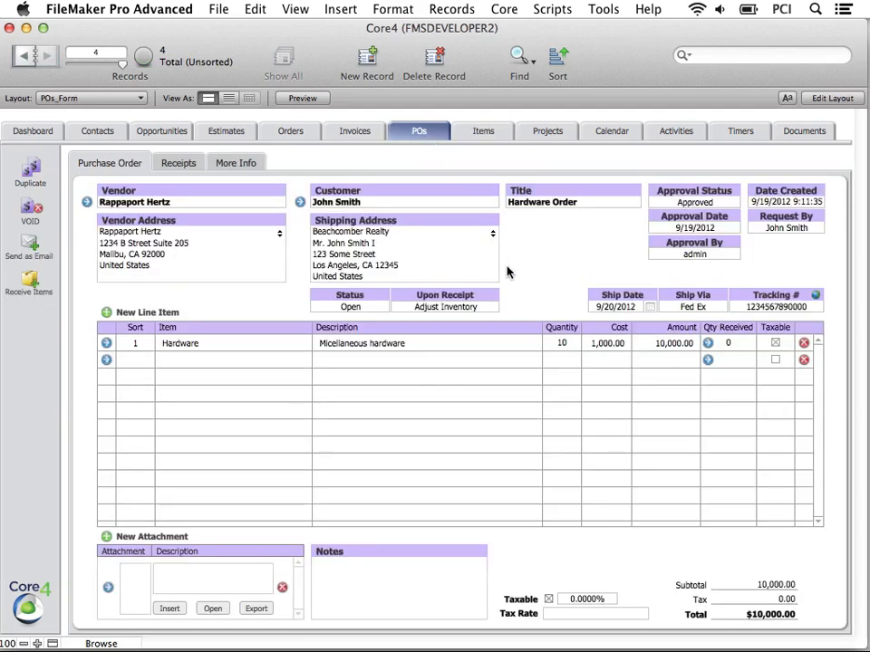
Apply the "State Tax - CA" tax rate and add the note "This is a sample note for the PO.".
click(637, 613)
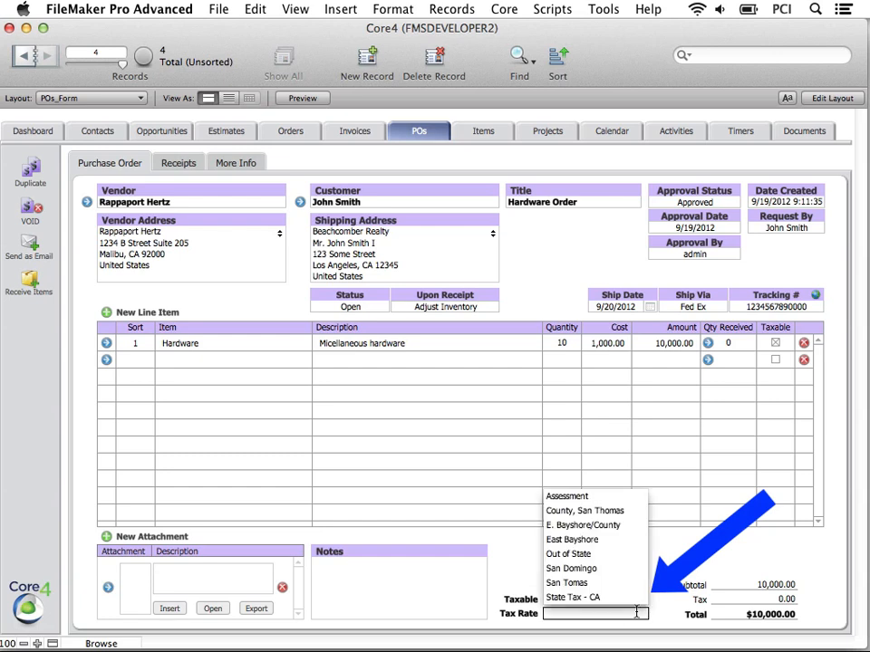
click(624, 598)
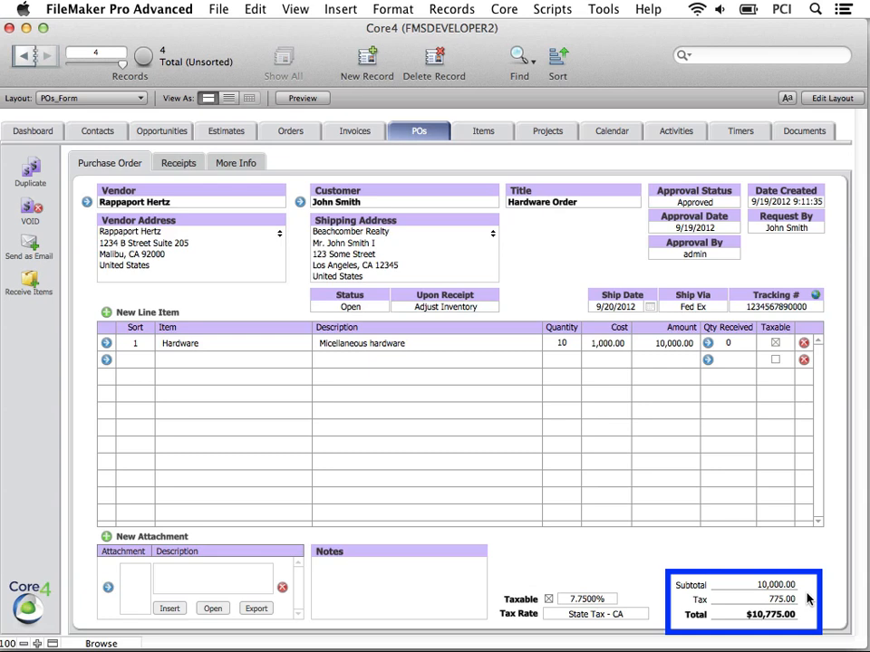
click(388, 566)
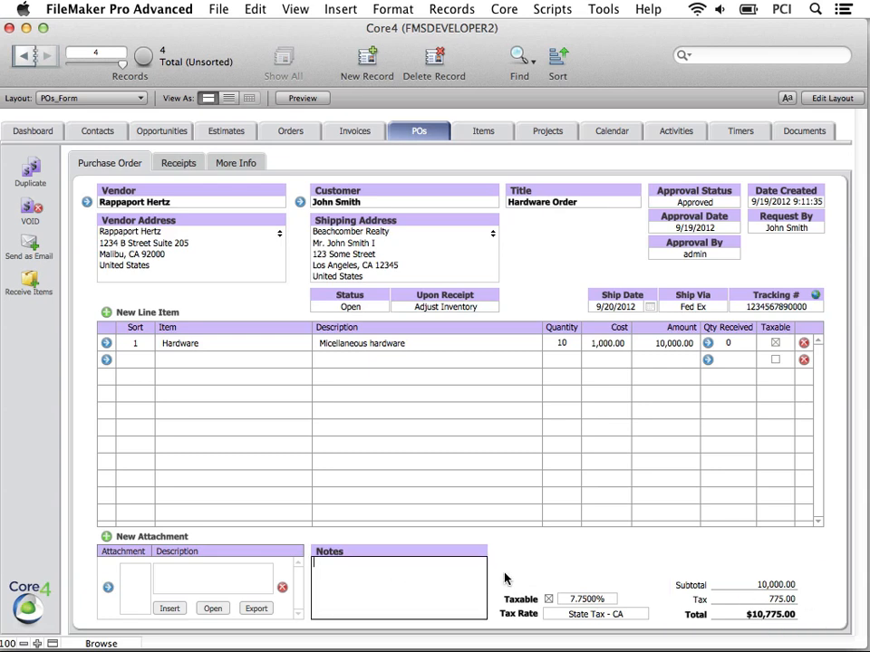
text(This is a sample note for the PO.)
click(504, 579)
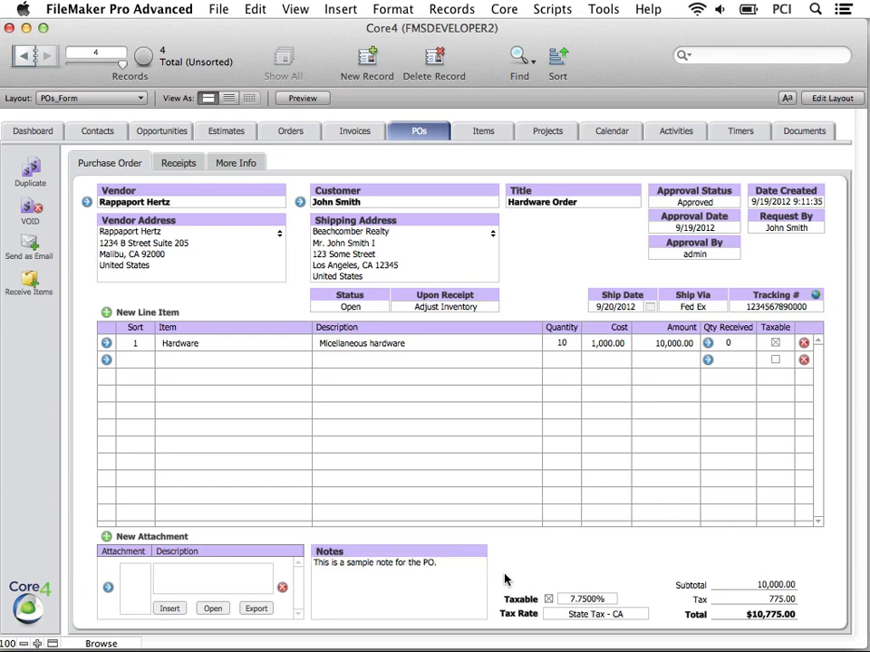
Create an attachment described as "PDF Attachment 1" and insert PDF1.pdf from the Desktop into it.
click(106, 539)
text(PDF A)
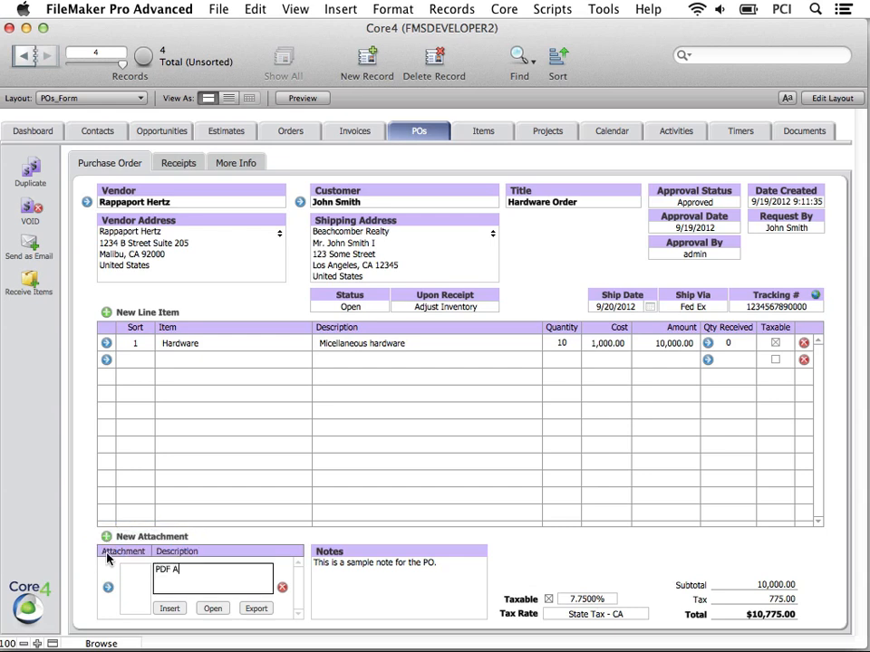
text(ttachment 1)
click(305, 577)
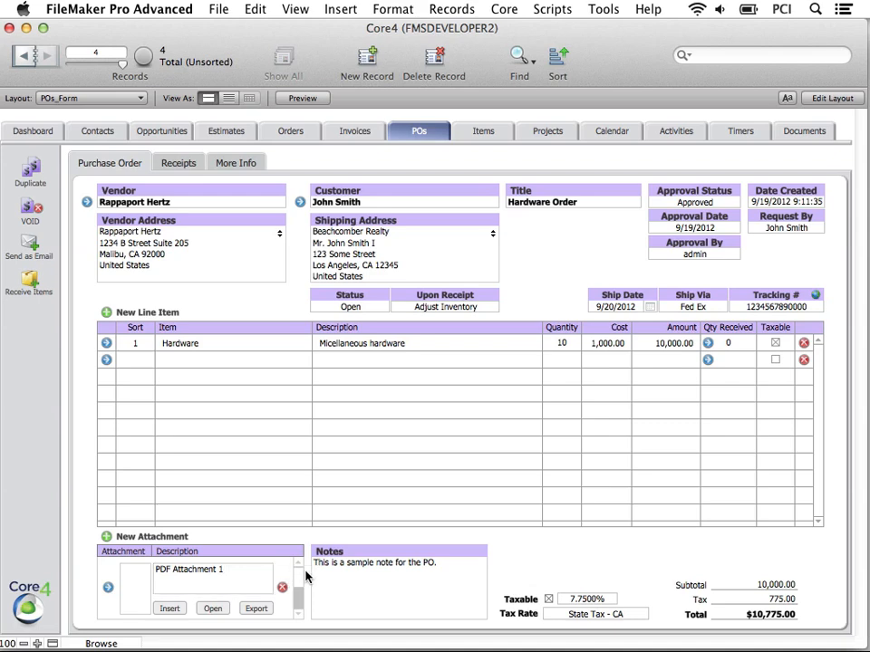
click(169, 609)
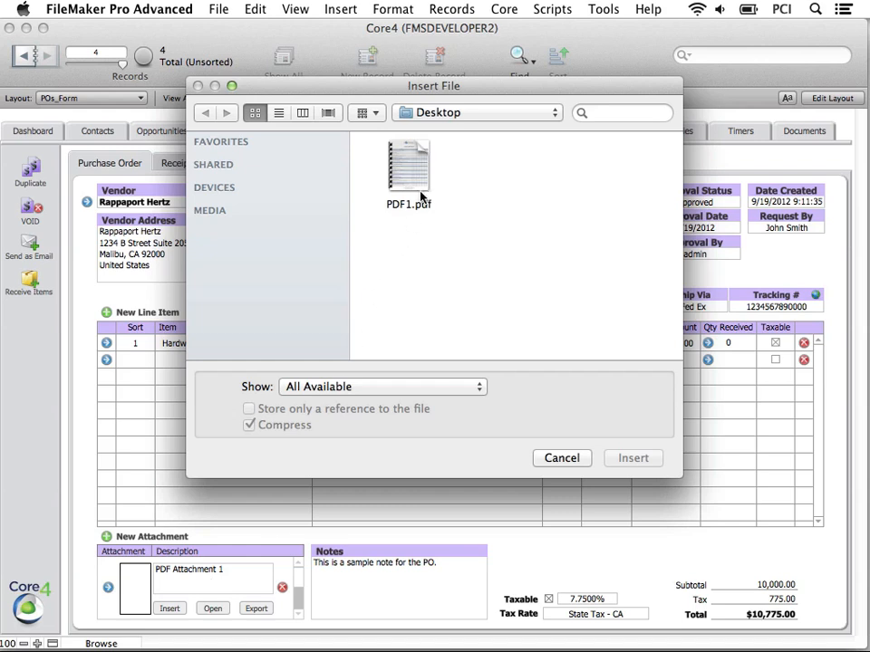
click(421, 195)
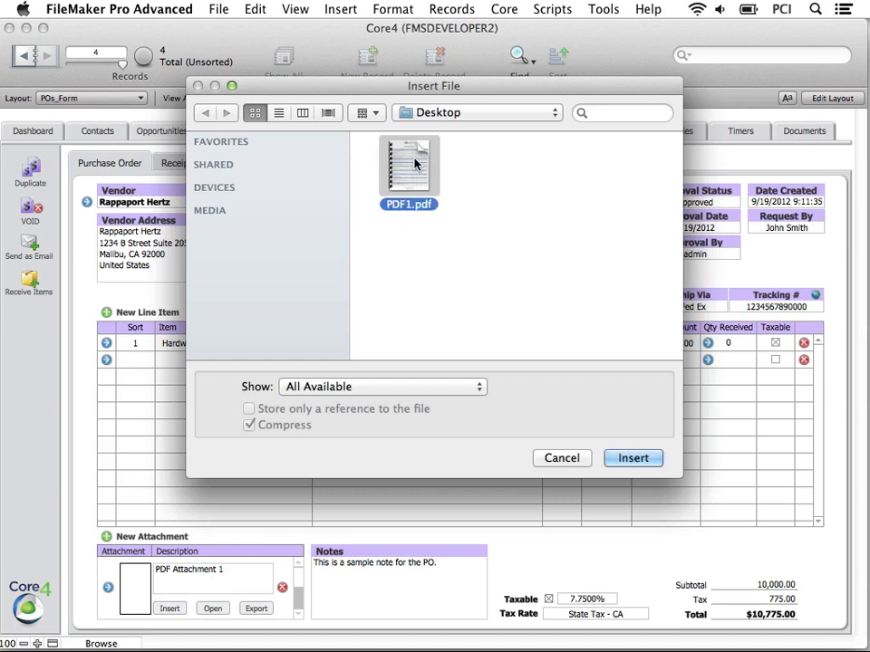
click(632, 458)
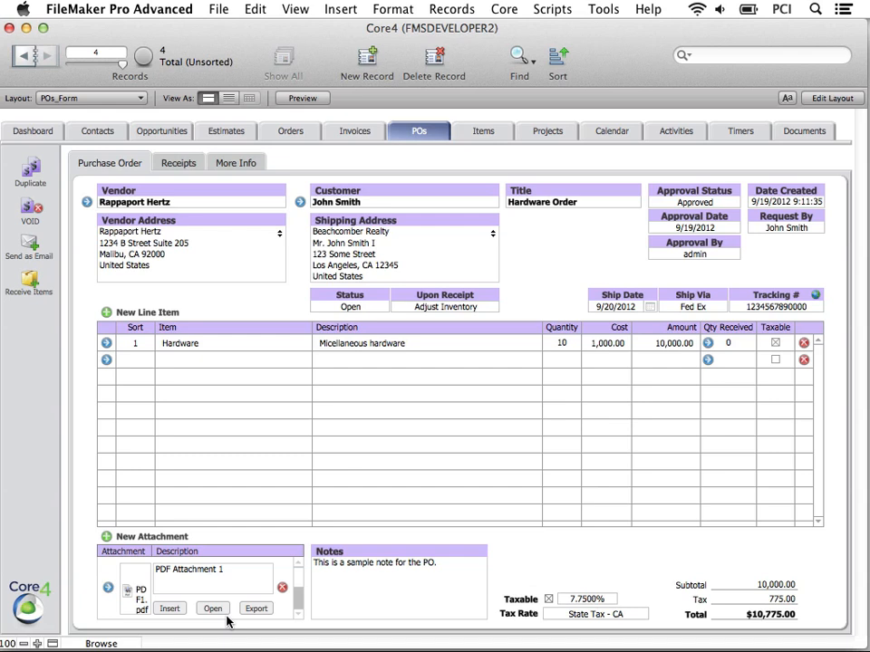
View the PDF attachment's linked document record and return to the purchase order.
click(282, 588)
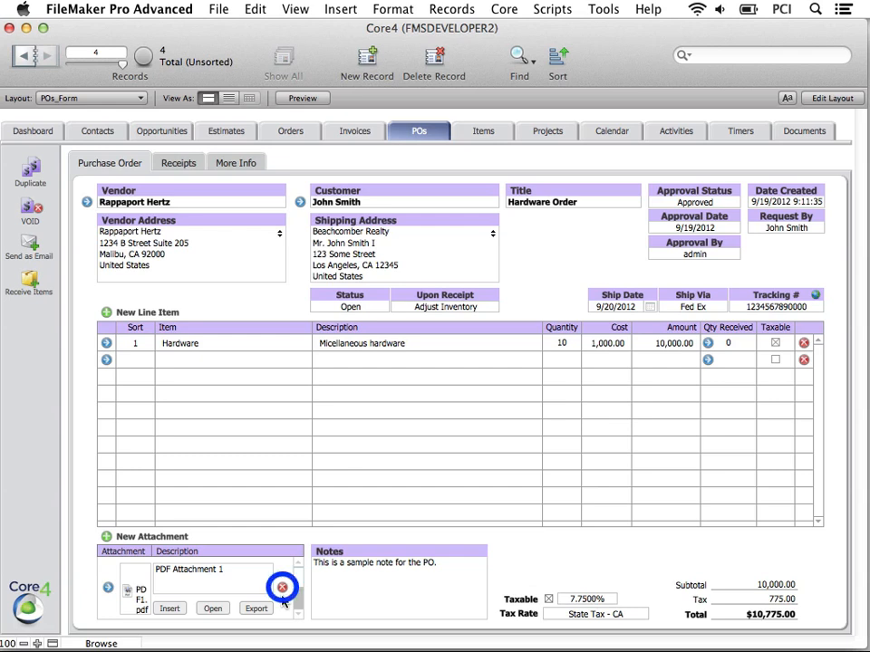
click(108, 589)
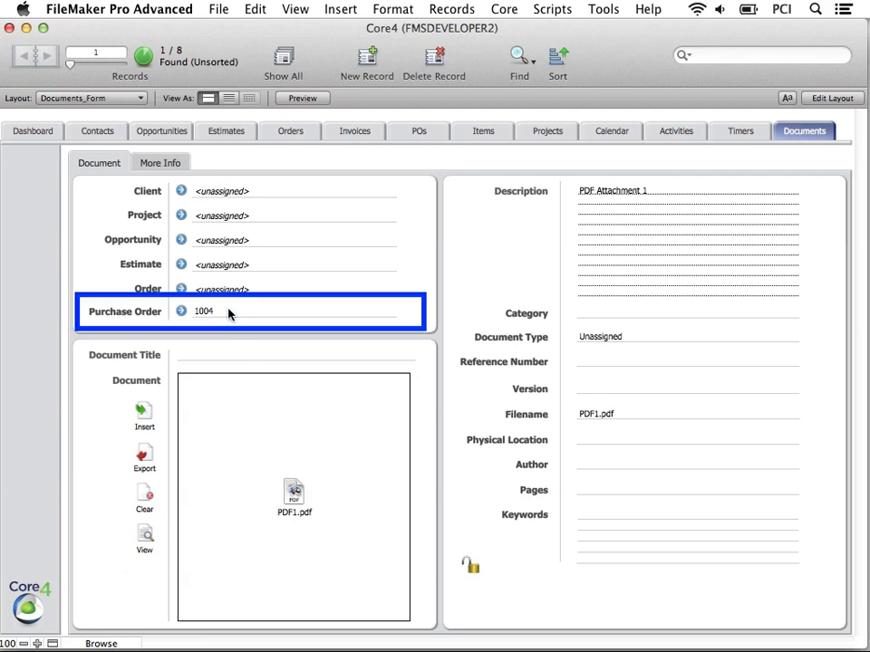
click(433, 134)
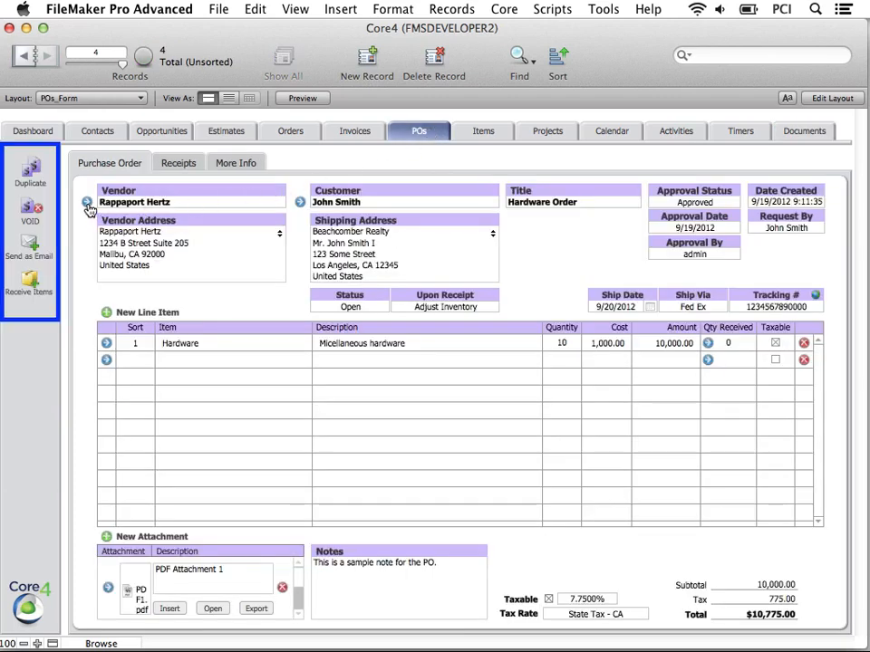
Duplicate the Hardware Order purchase order.
click(32, 171)
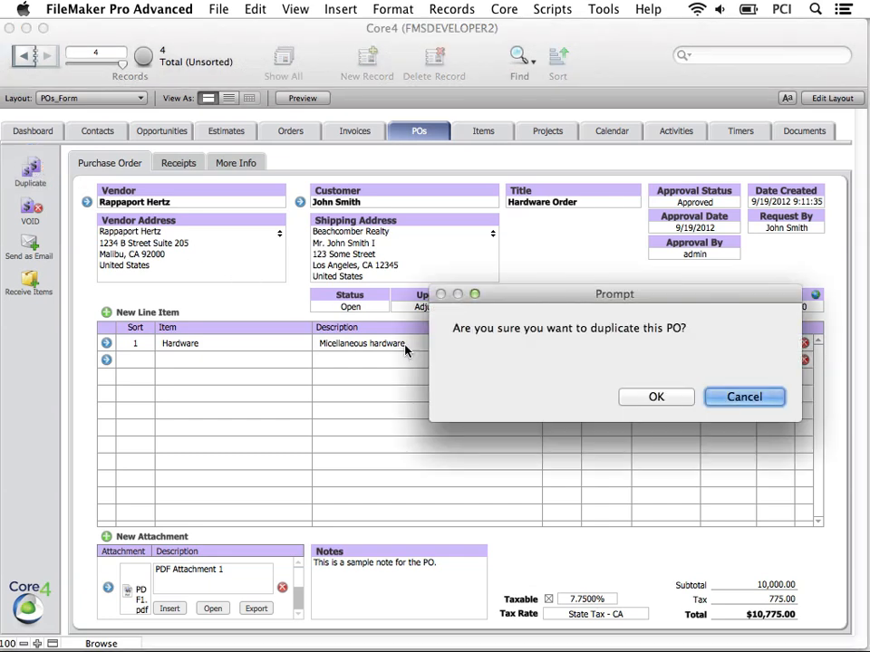
click(656, 396)
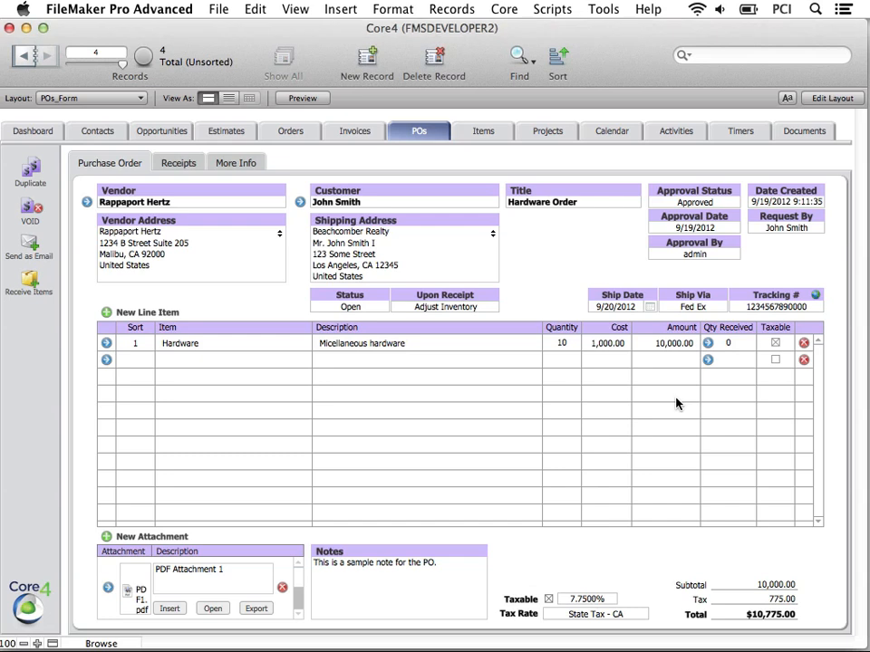
click(726, 398)
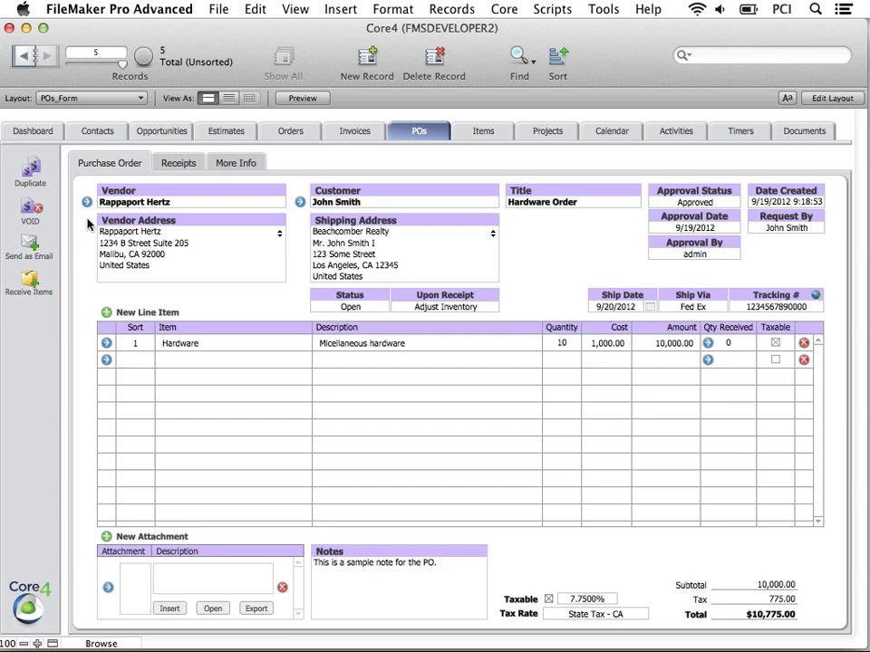
Void the duplicated purchase order and go back to the original Hardware Order record.
click(33, 209)
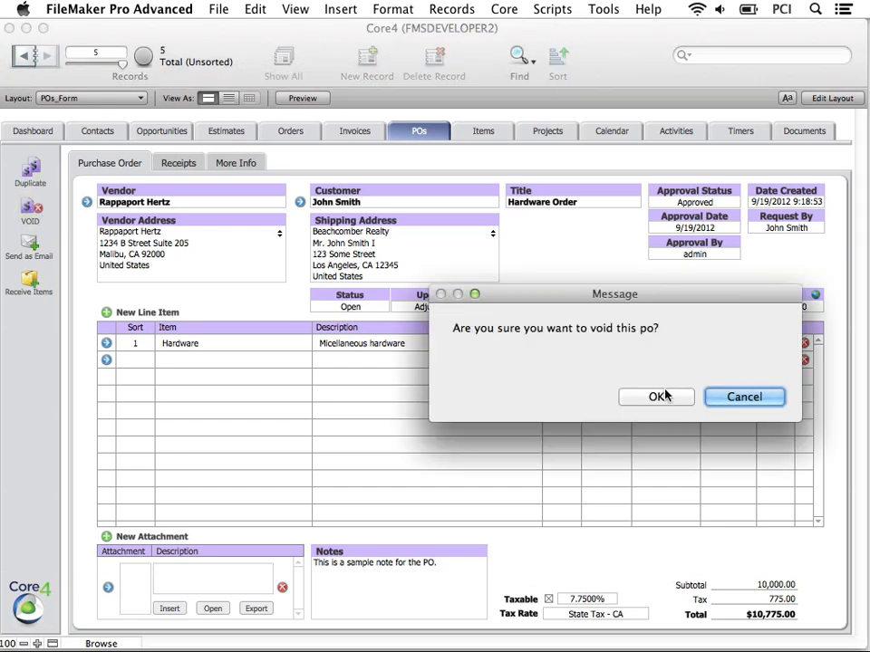
click(661, 396)
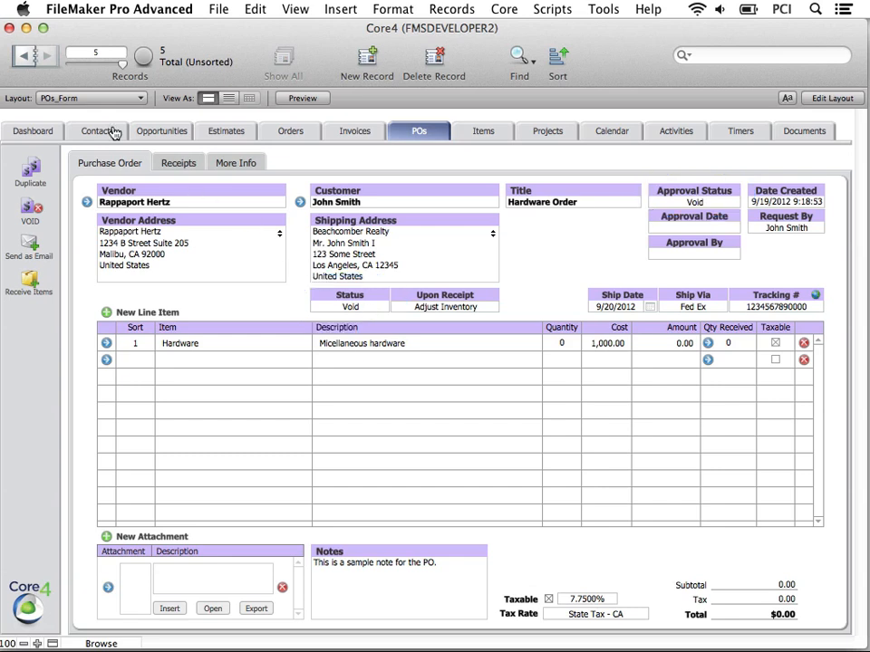
click(24, 56)
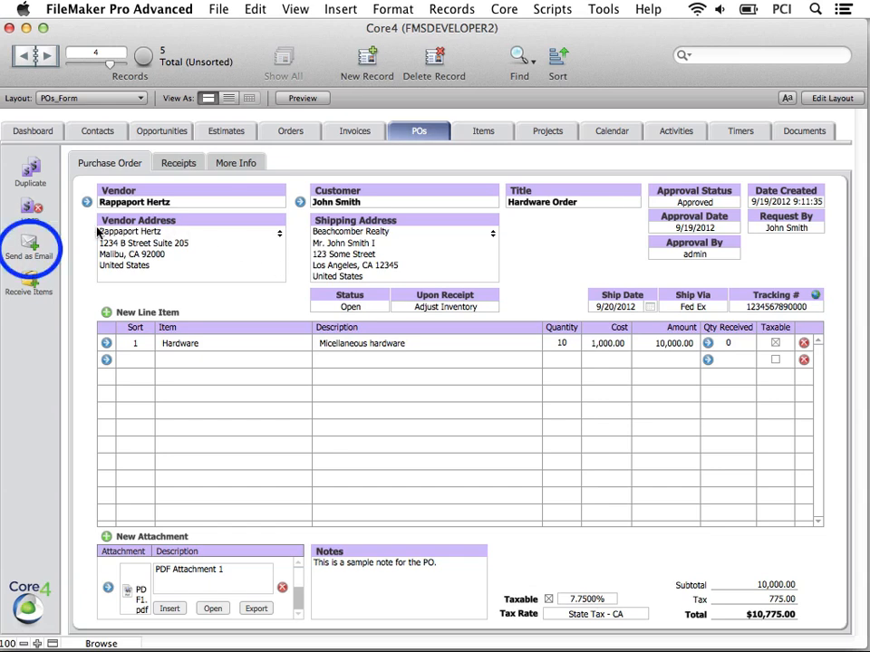
Start an email of the purchase order and apply the "Sample Email Template" to it.
click(29, 245)
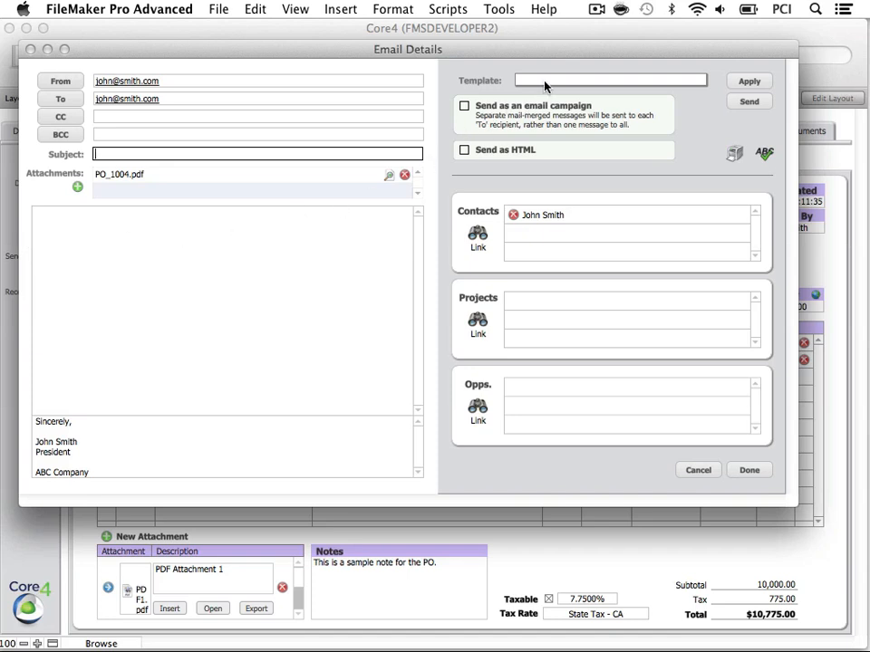
click(545, 85)
click(552, 94)
click(750, 82)
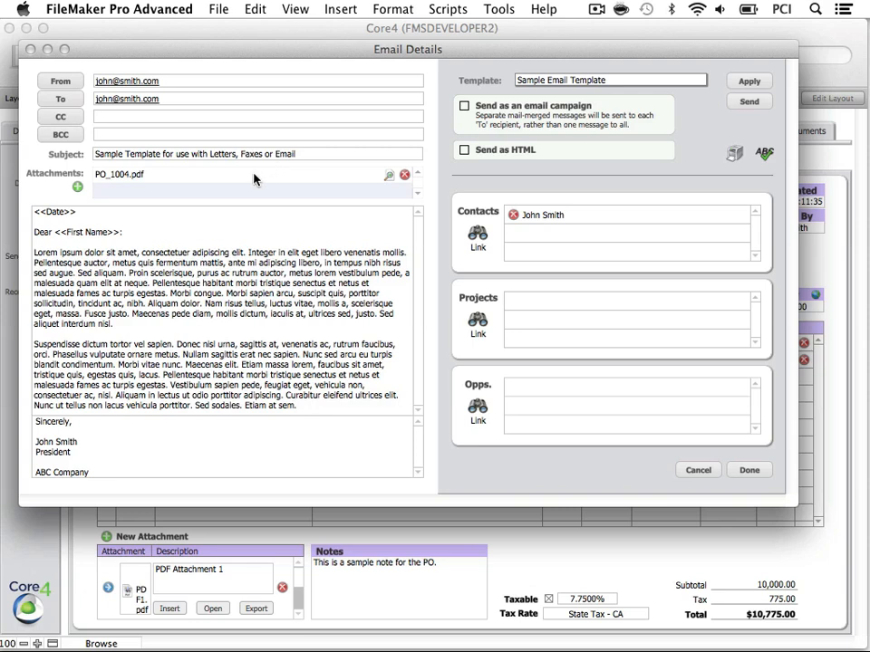
Preview the email's attached purchase order PDF and finish the email without sending it.
click(389, 176)
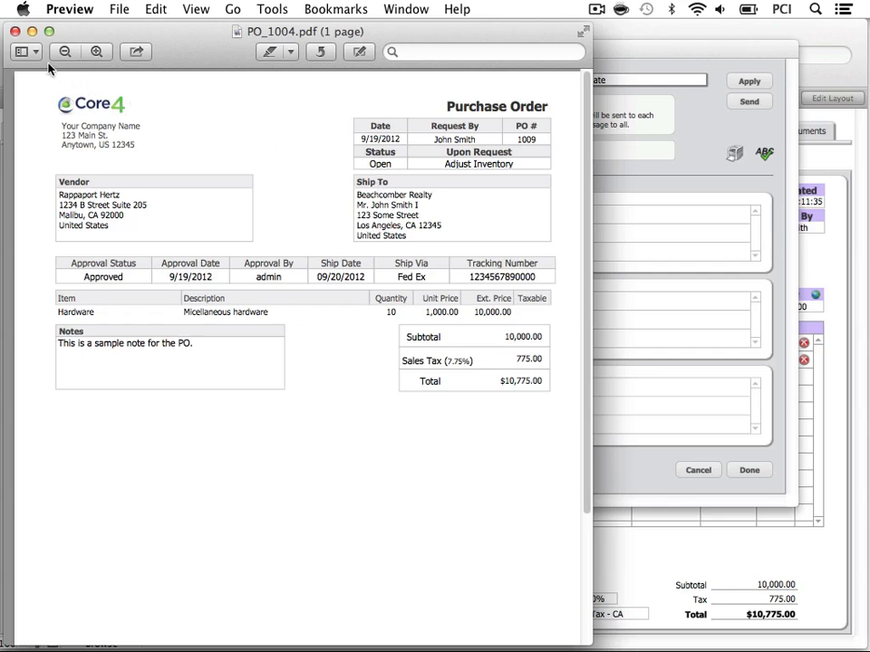
click(14, 32)
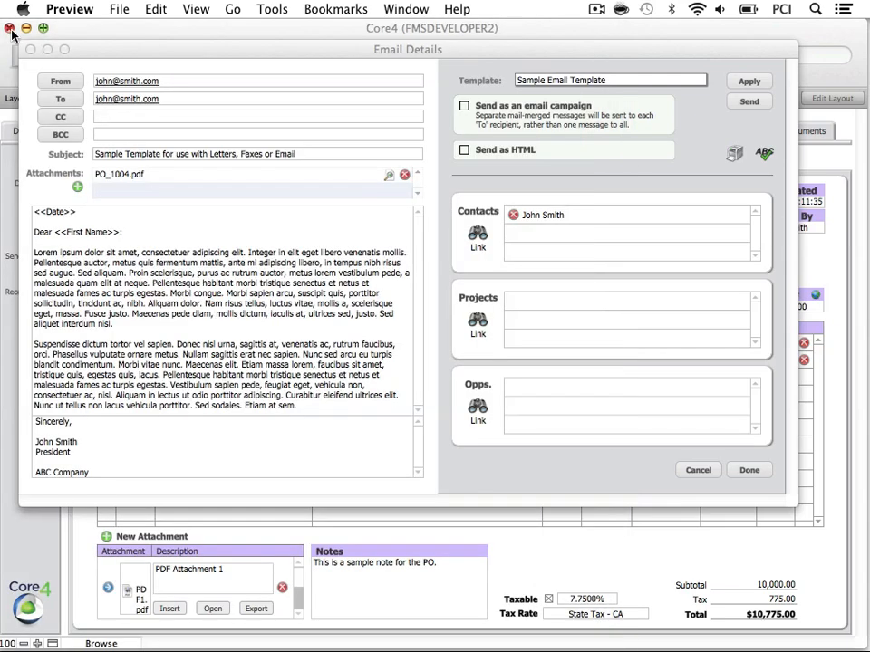
click(760, 471)
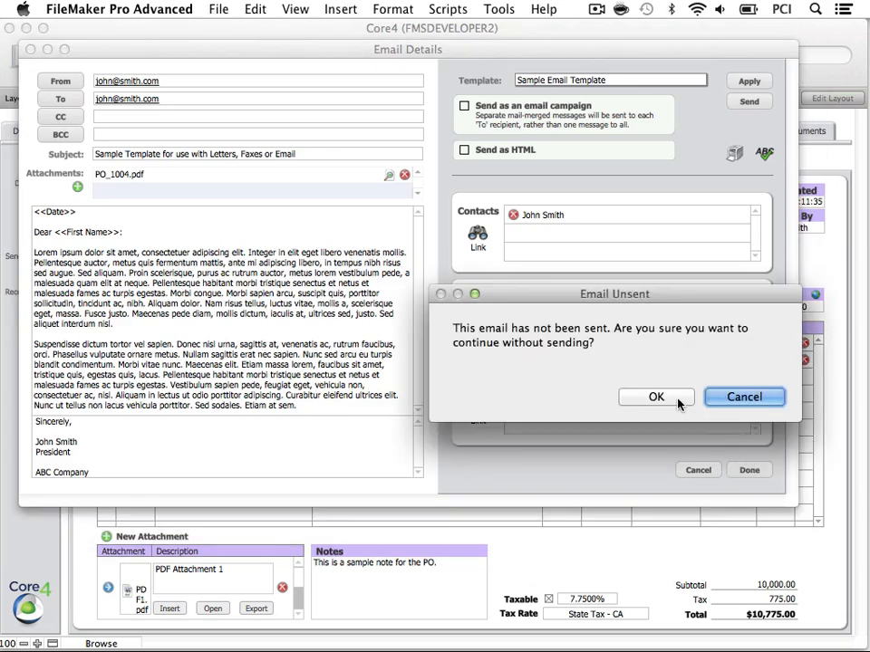
click(677, 399)
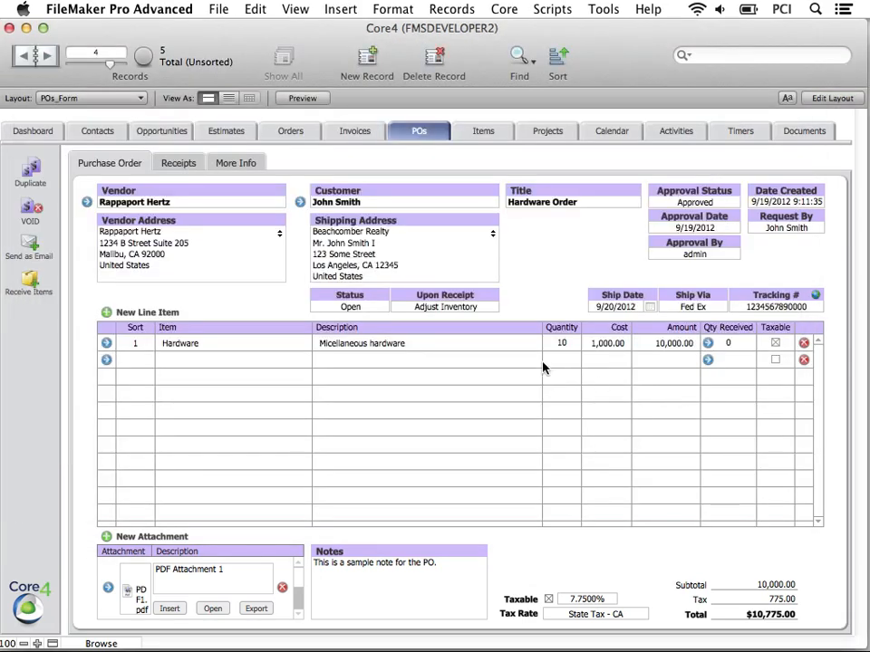
Receive a quantity of 10 for the Hardware item today, save the receipt and close the purchase order.
click(32, 283)
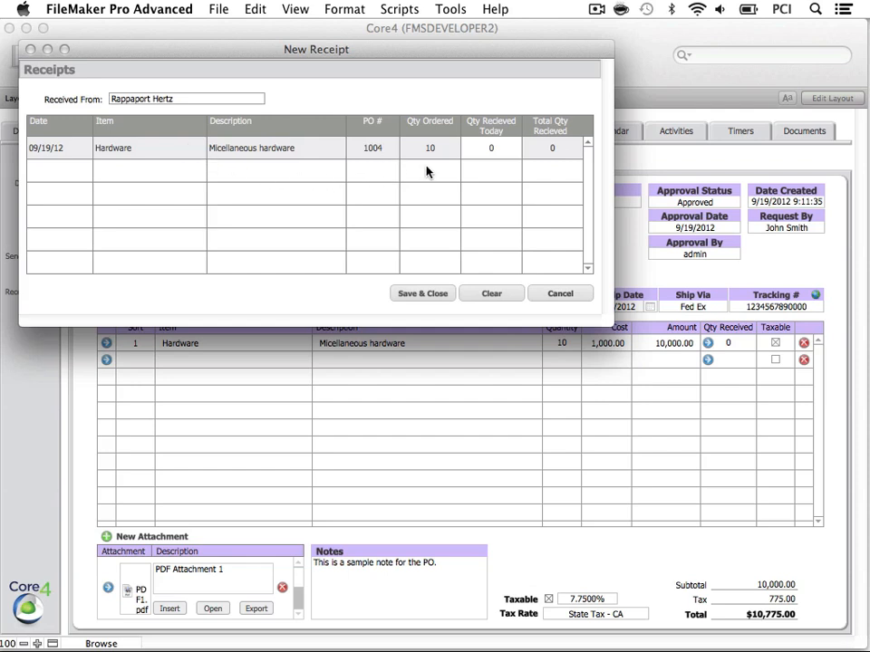
click(503, 147)
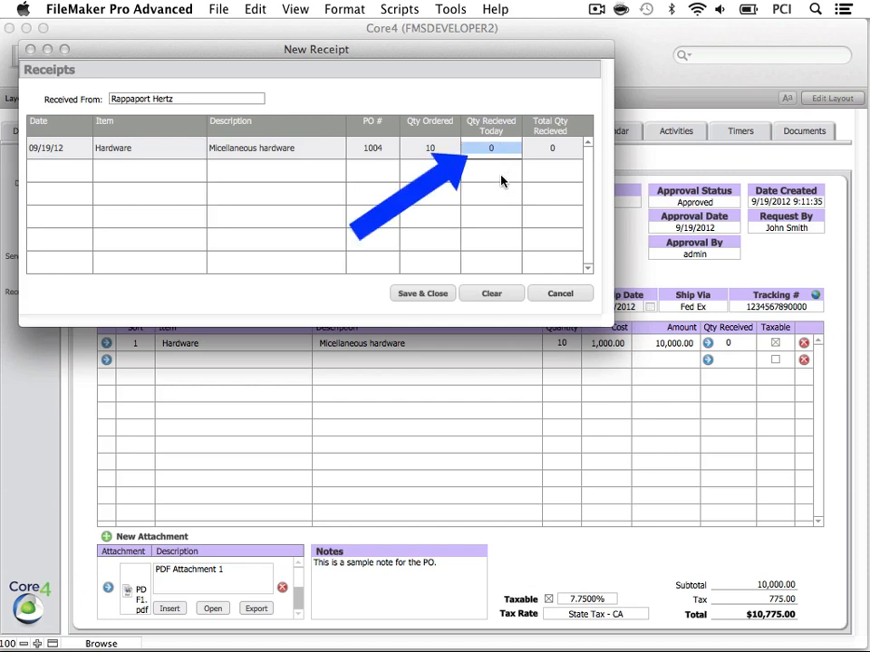
text(10)
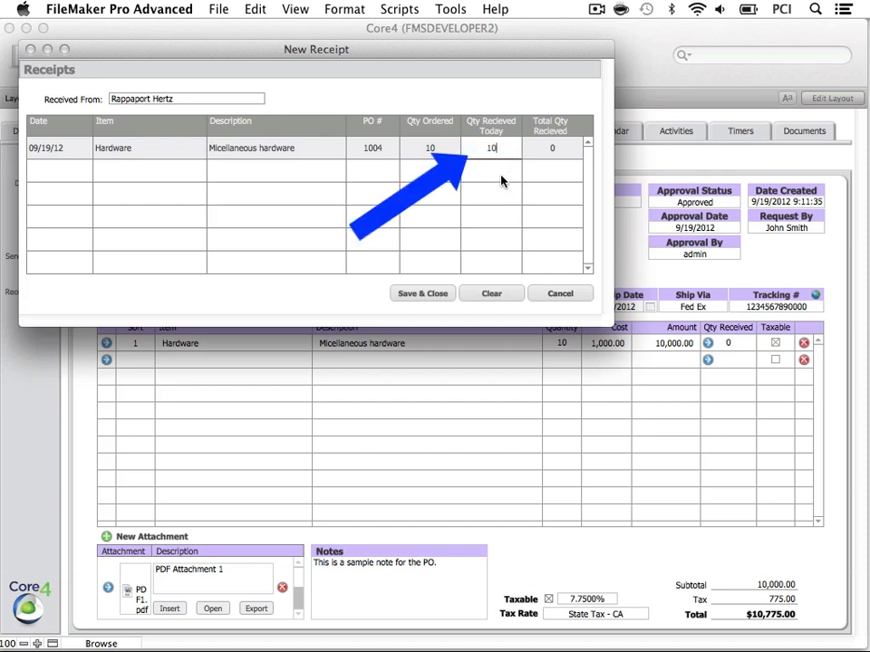
click(516, 107)
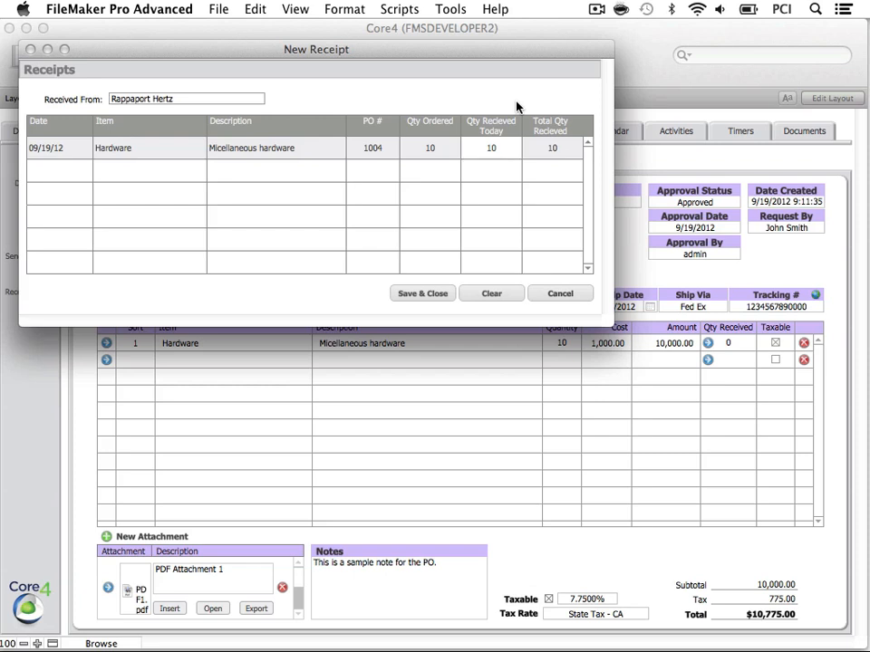
click(558, 148)
click(433, 301)
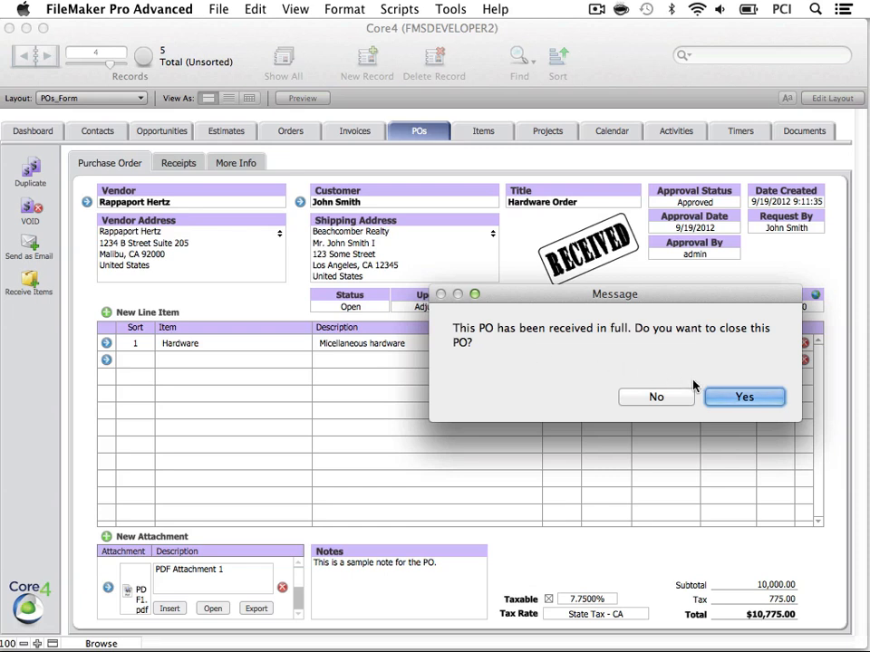
click(719, 399)
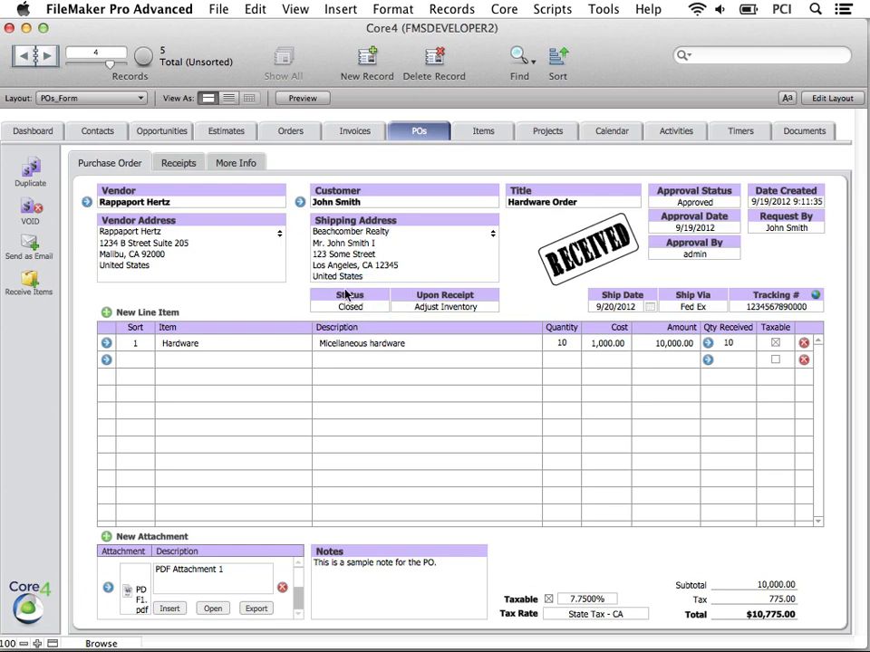
Examine the Hardware receipt's details and the purchase order's creation and modification info, and return to the main purchase order form.
click(200, 163)
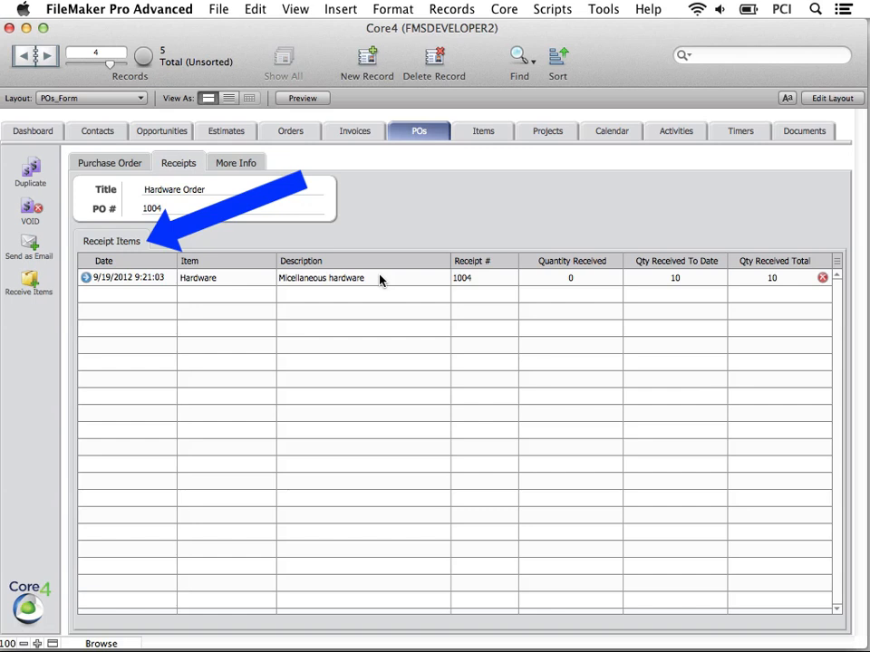
click(87, 282)
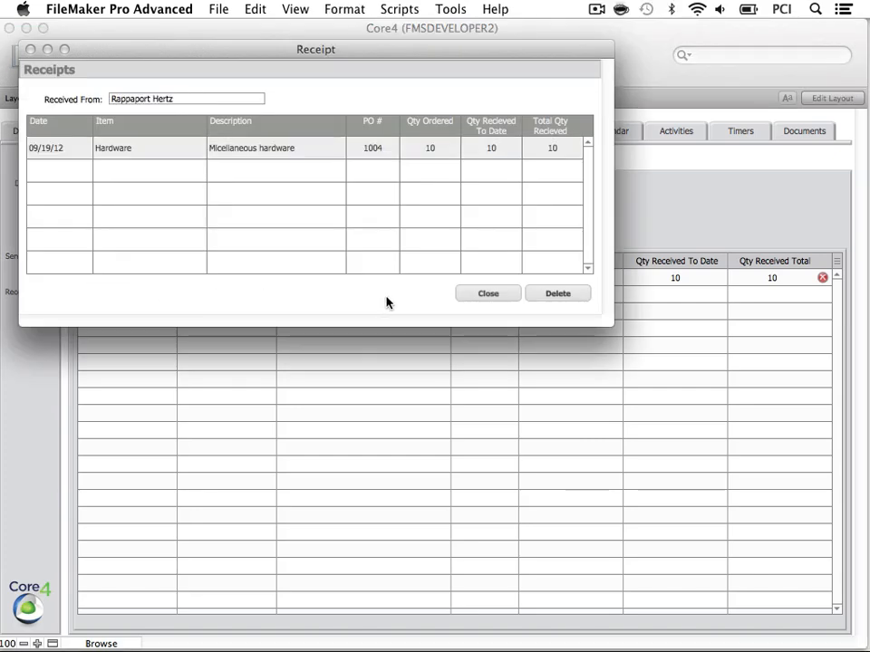
click(510, 296)
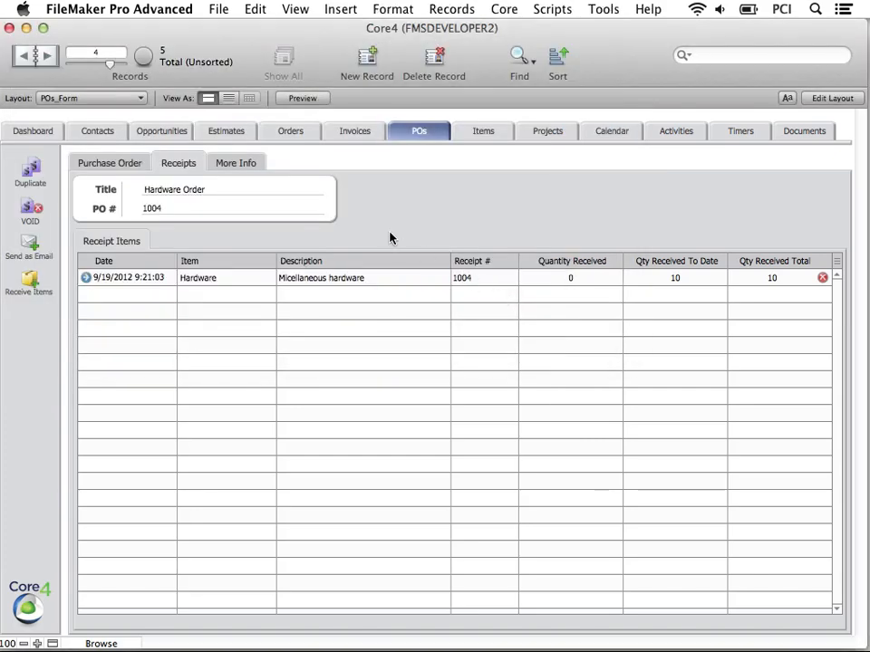
click(264, 163)
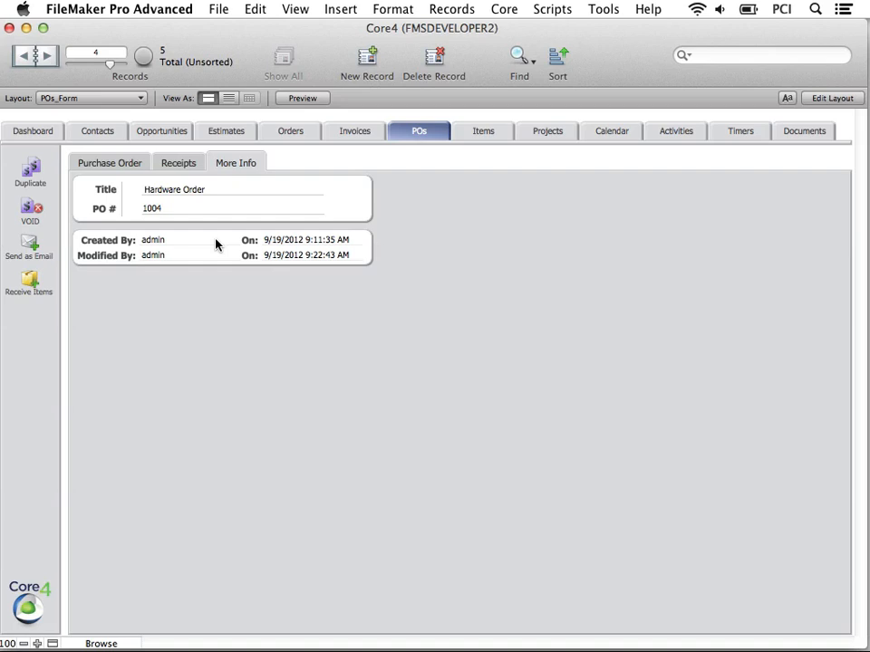
click(136, 163)
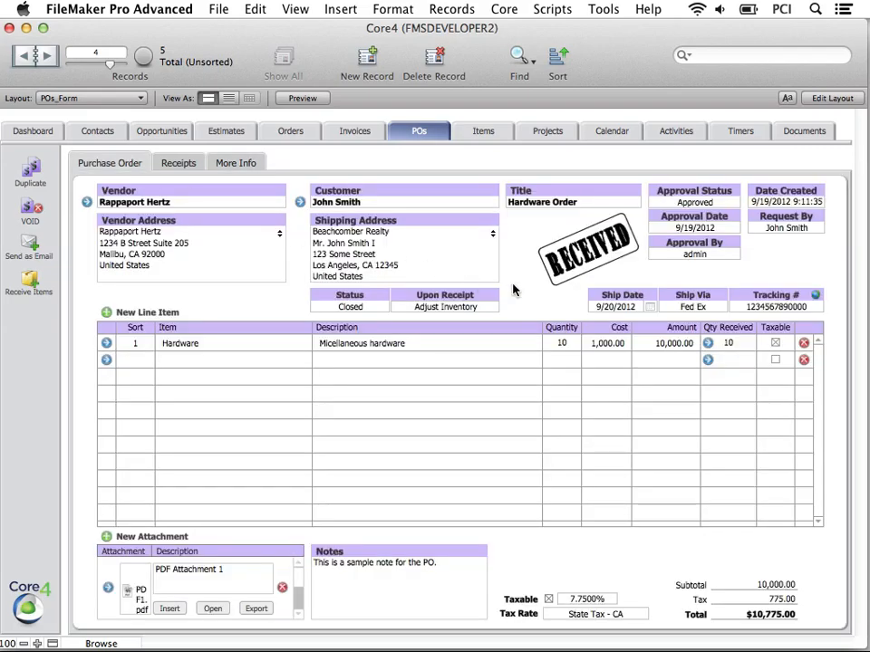